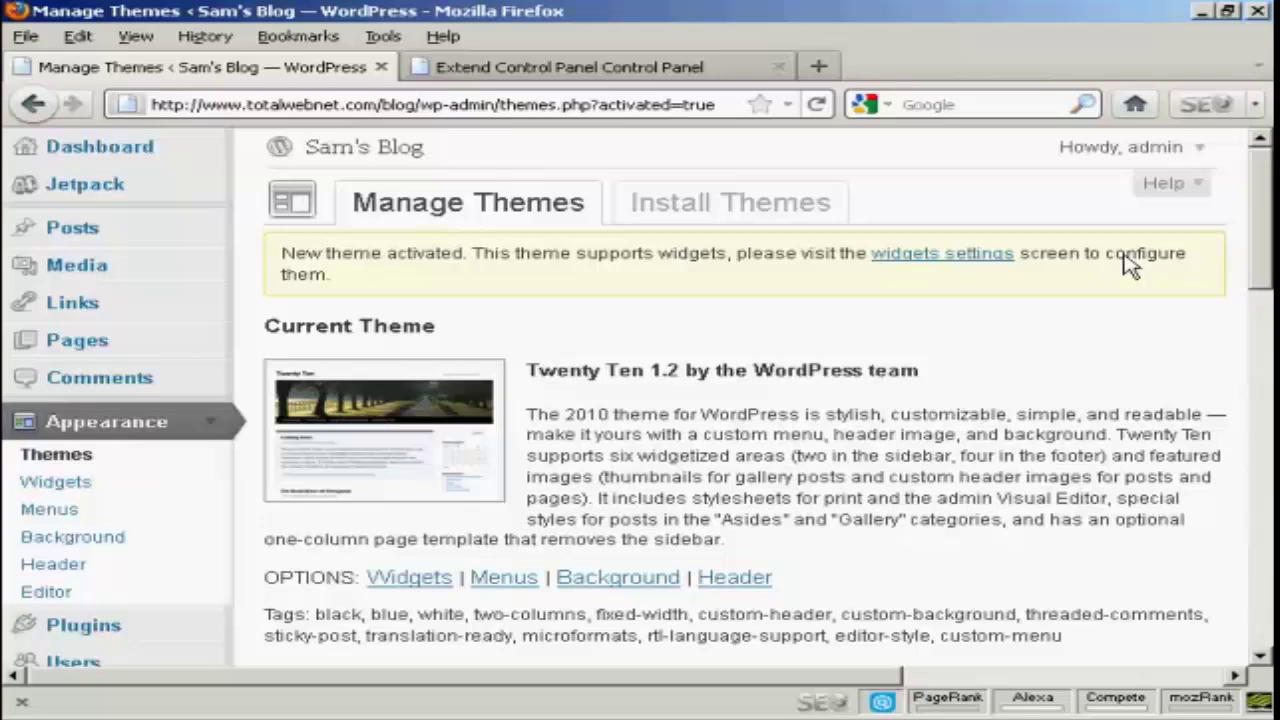
Step: Browse the file manager to the twentyten theme folder and locate style.css
click(618, 72)
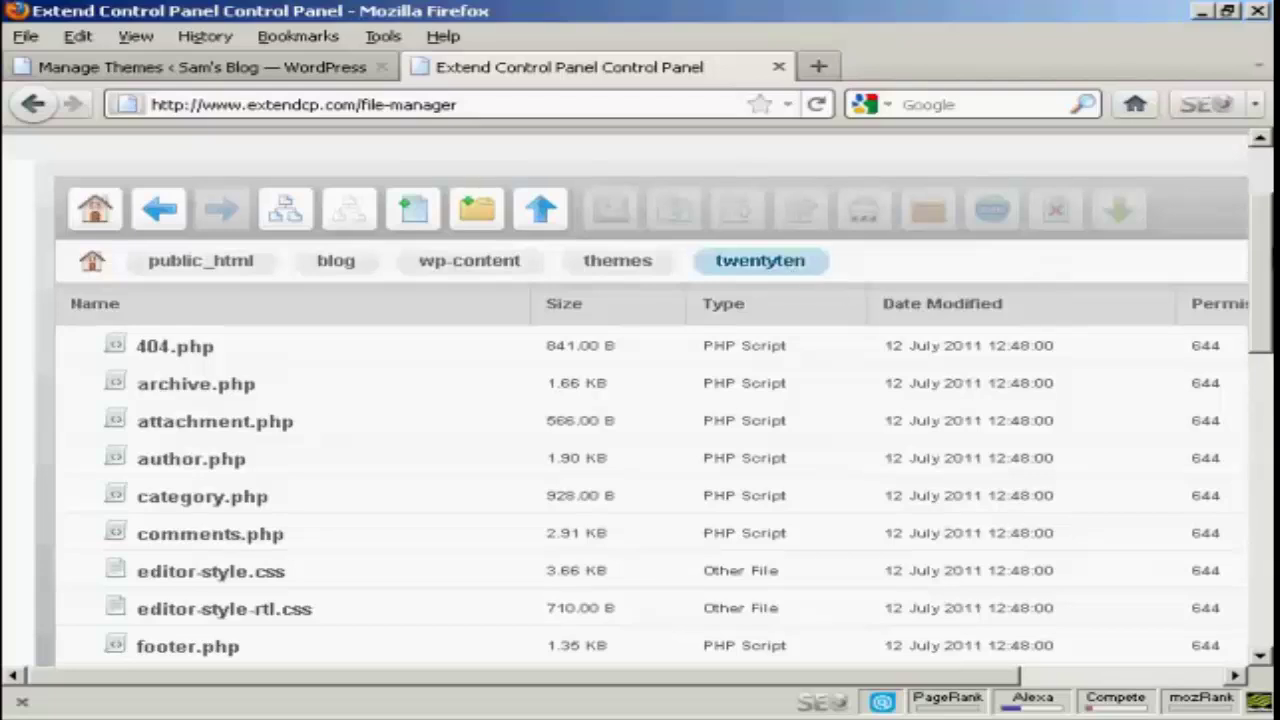
drag(1268, 255, 1267, 525)
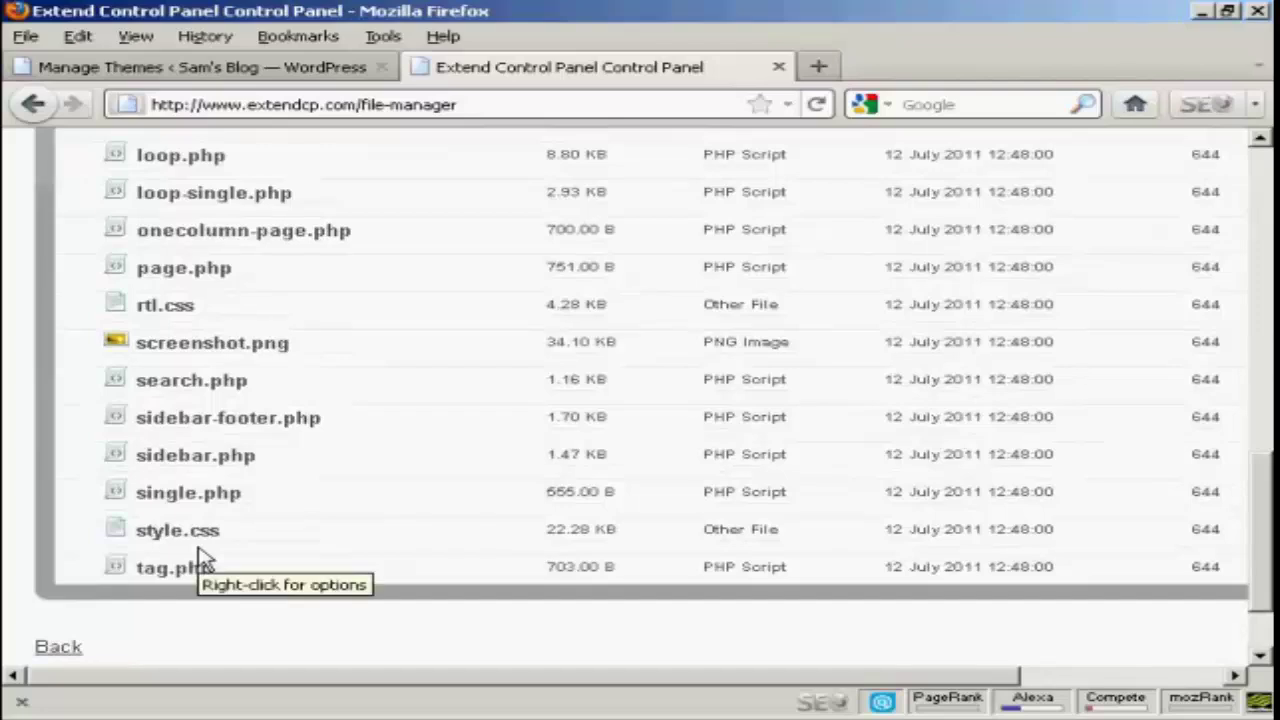
click(199, 549)
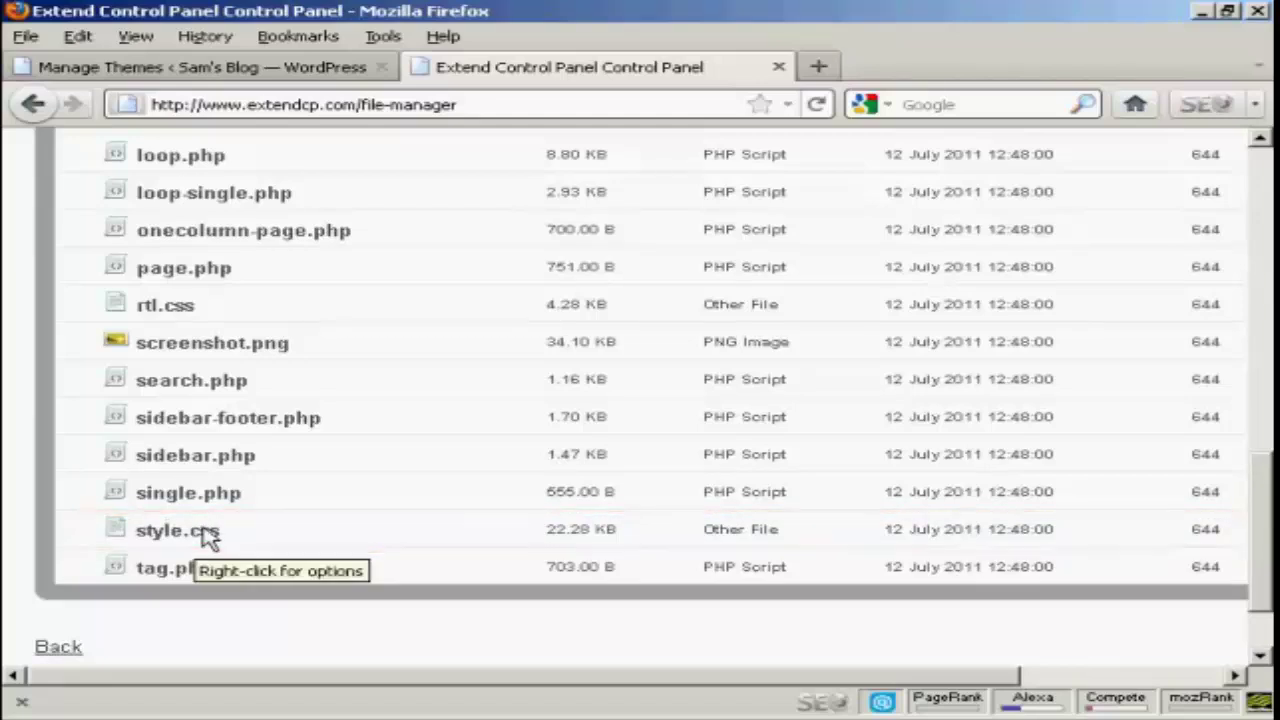
Step: Chmod style.css to 777 permissions
right_click(206, 536)
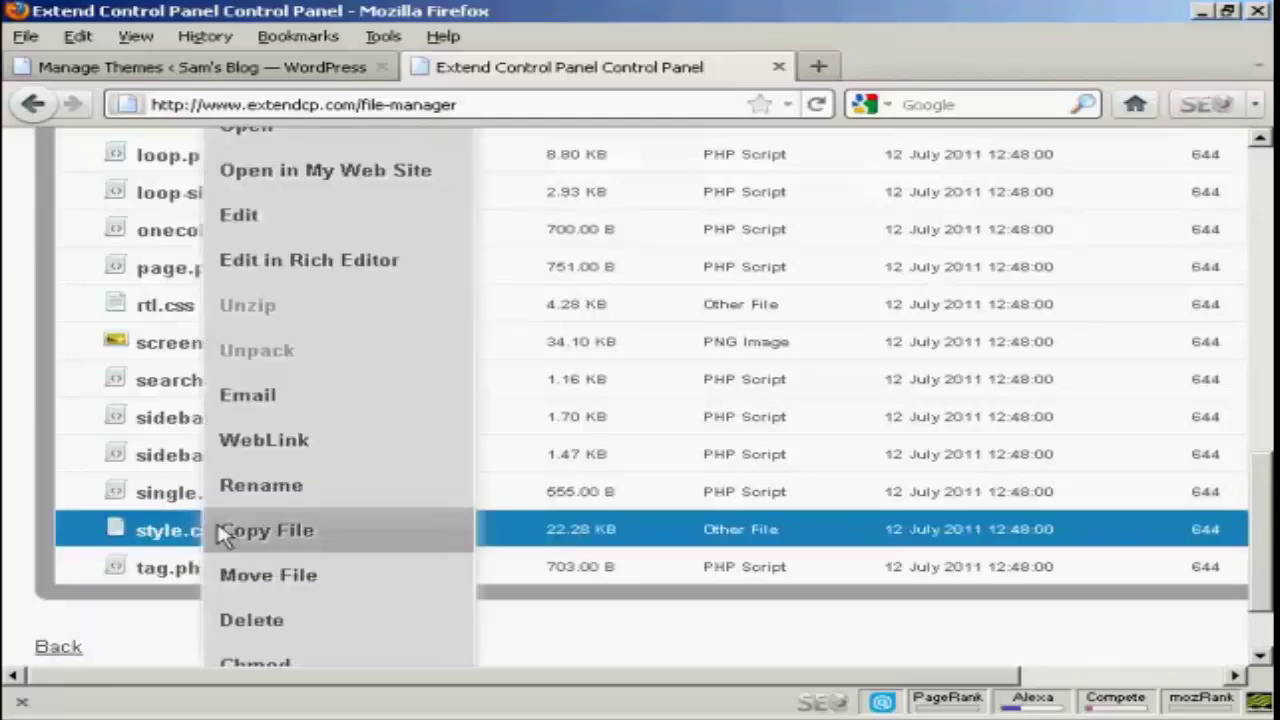
click(305, 668)
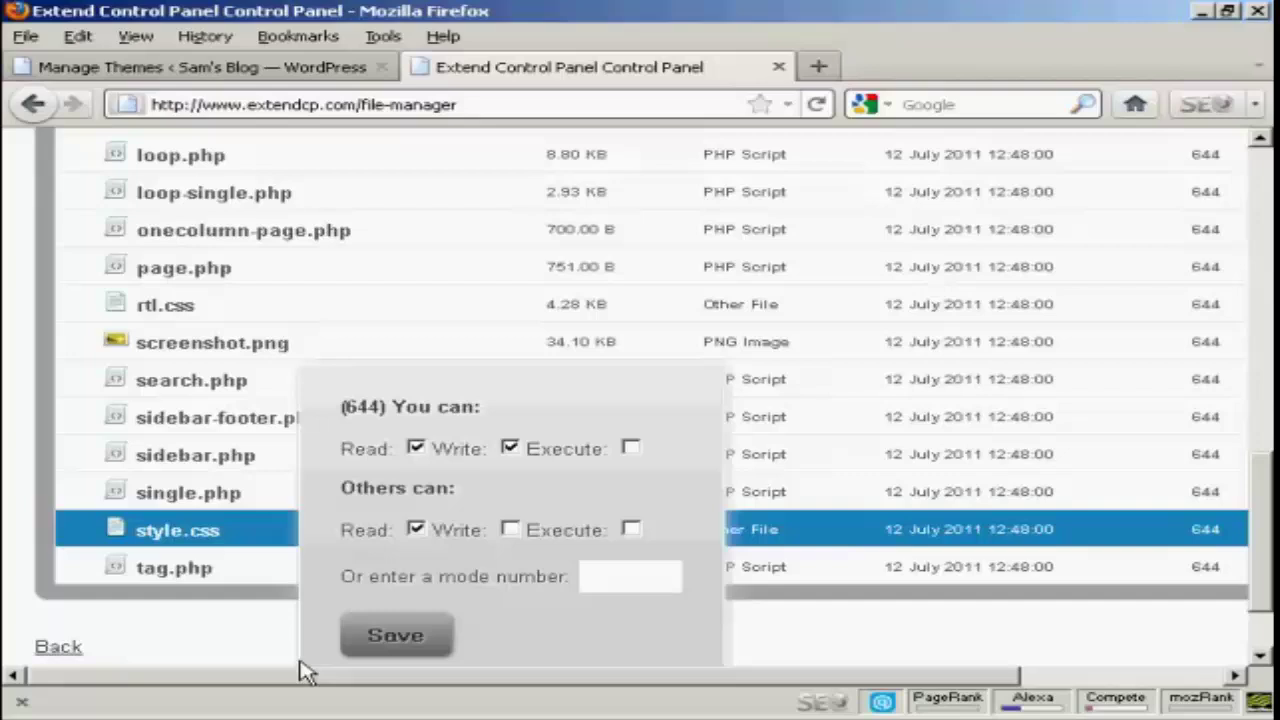
click(596, 571)
text(77)
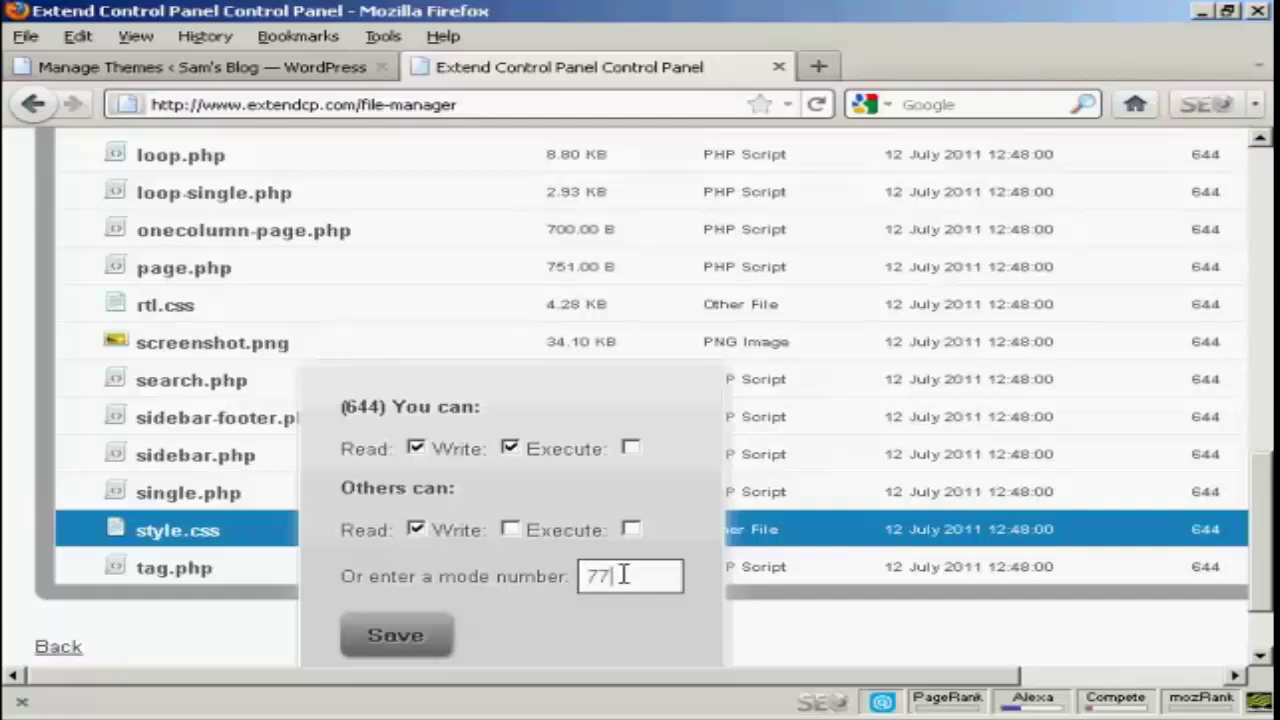
text(7)
click(390, 645)
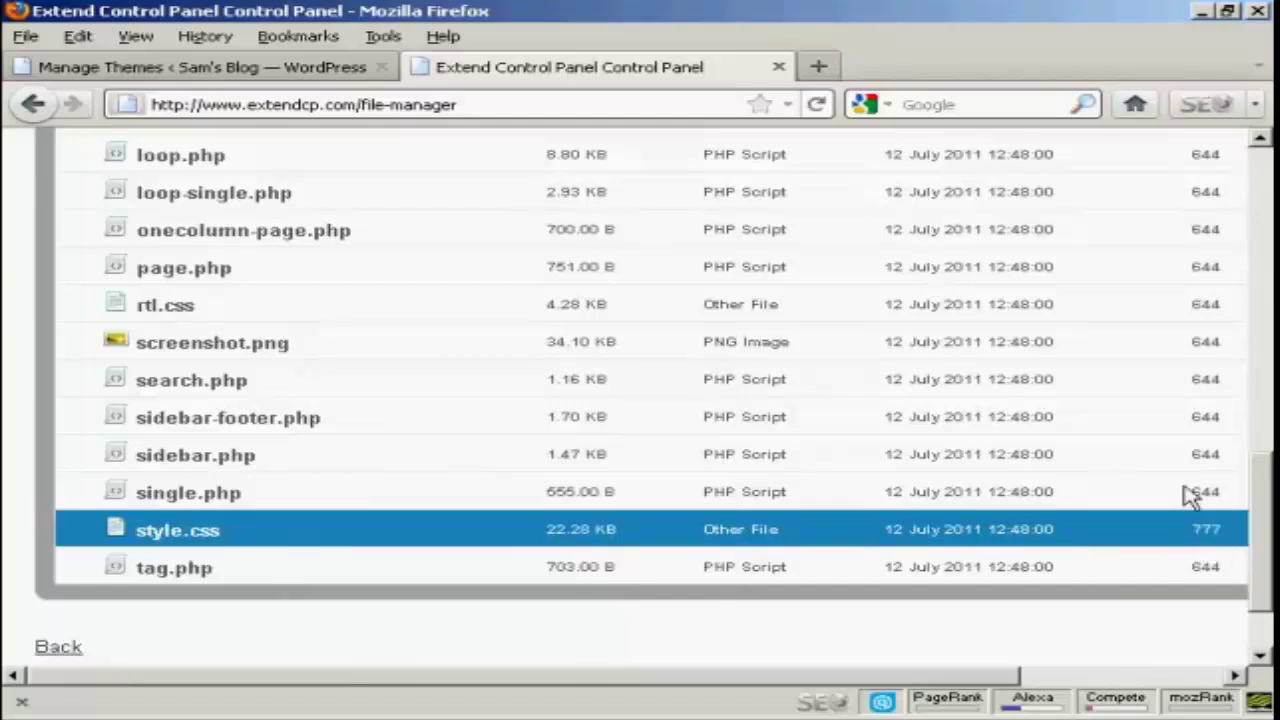
Step: Open the Appearance Editor with Twenty Ten's style.css selected
click(257, 70)
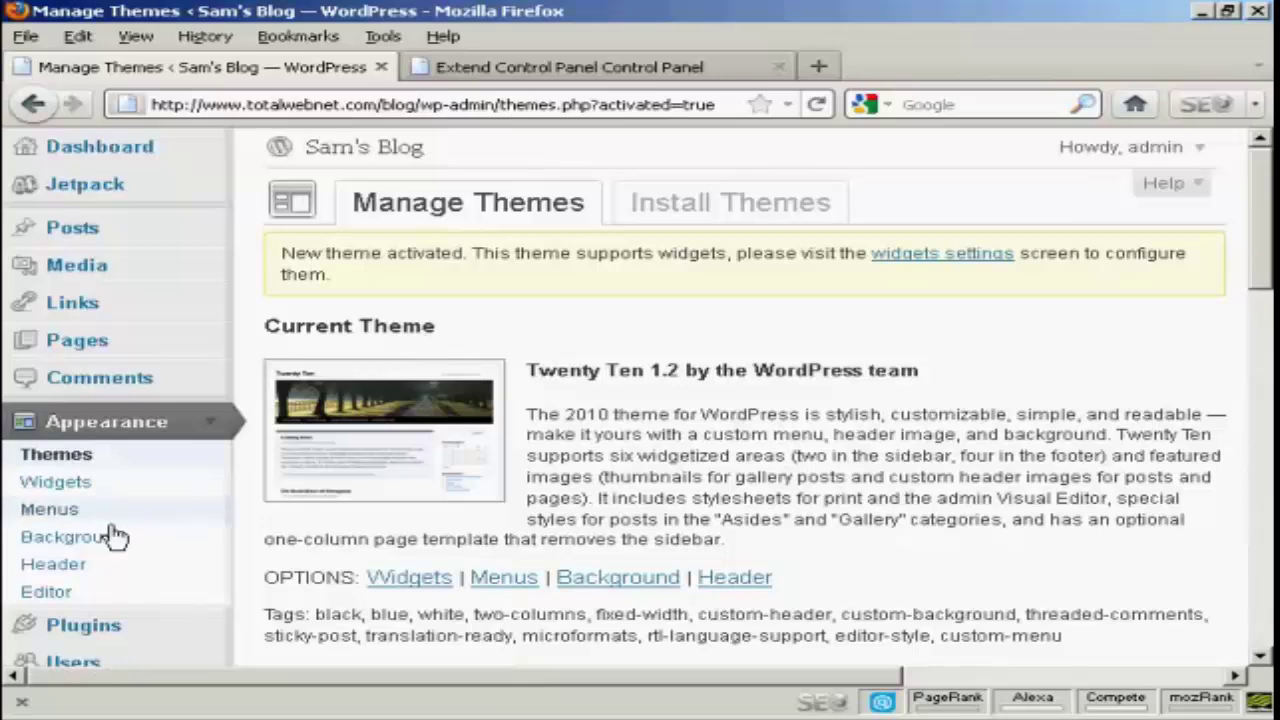
click(46, 593)
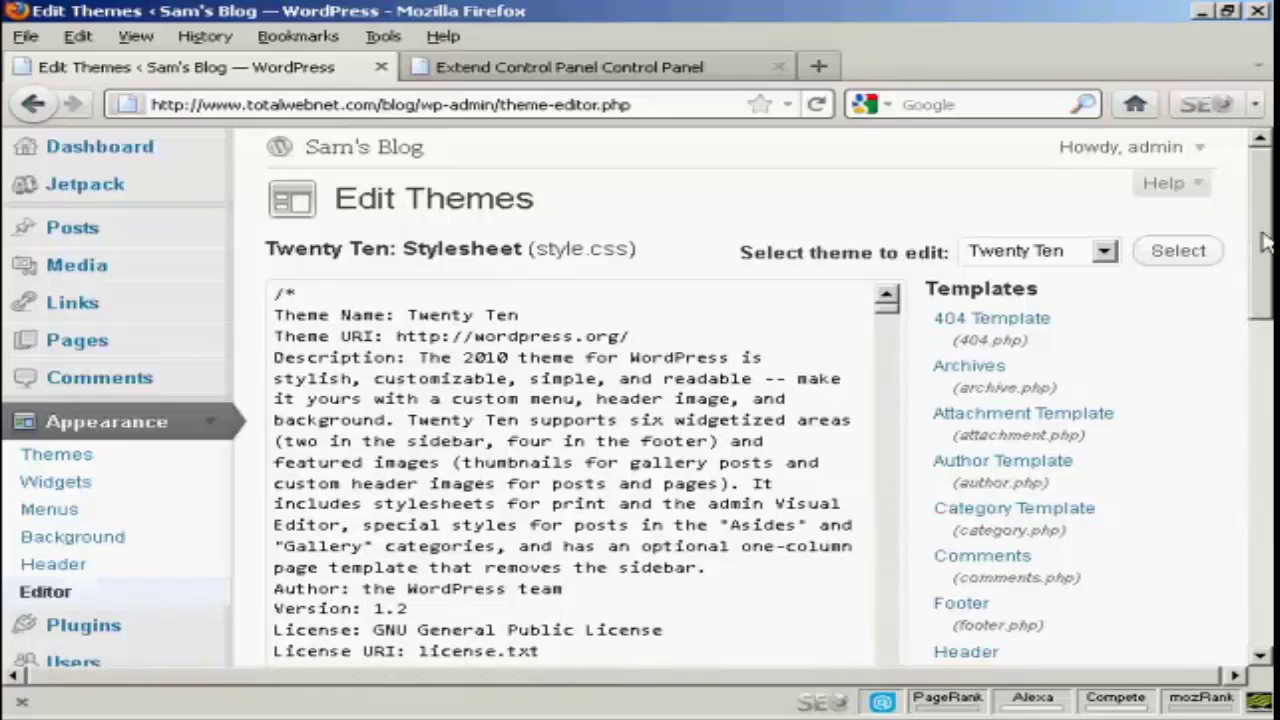
drag(1266, 242, 1266, 338)
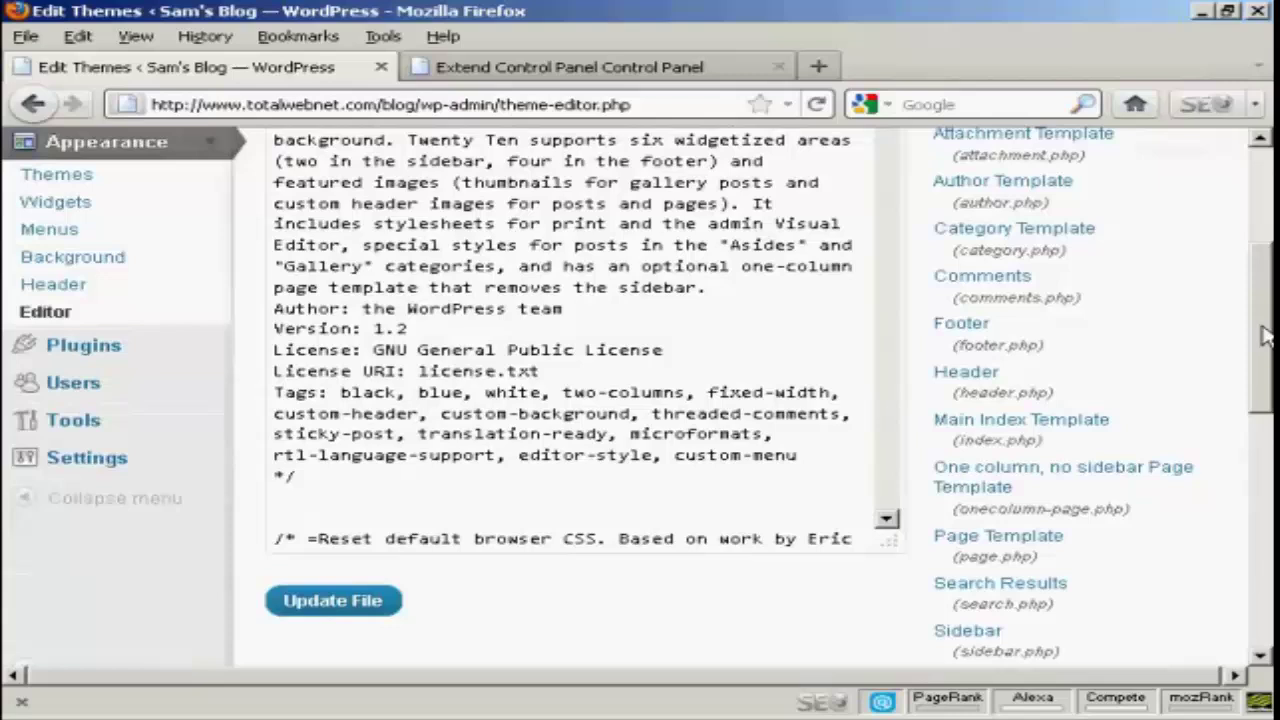
drag(1266, 338, 1262, 205)
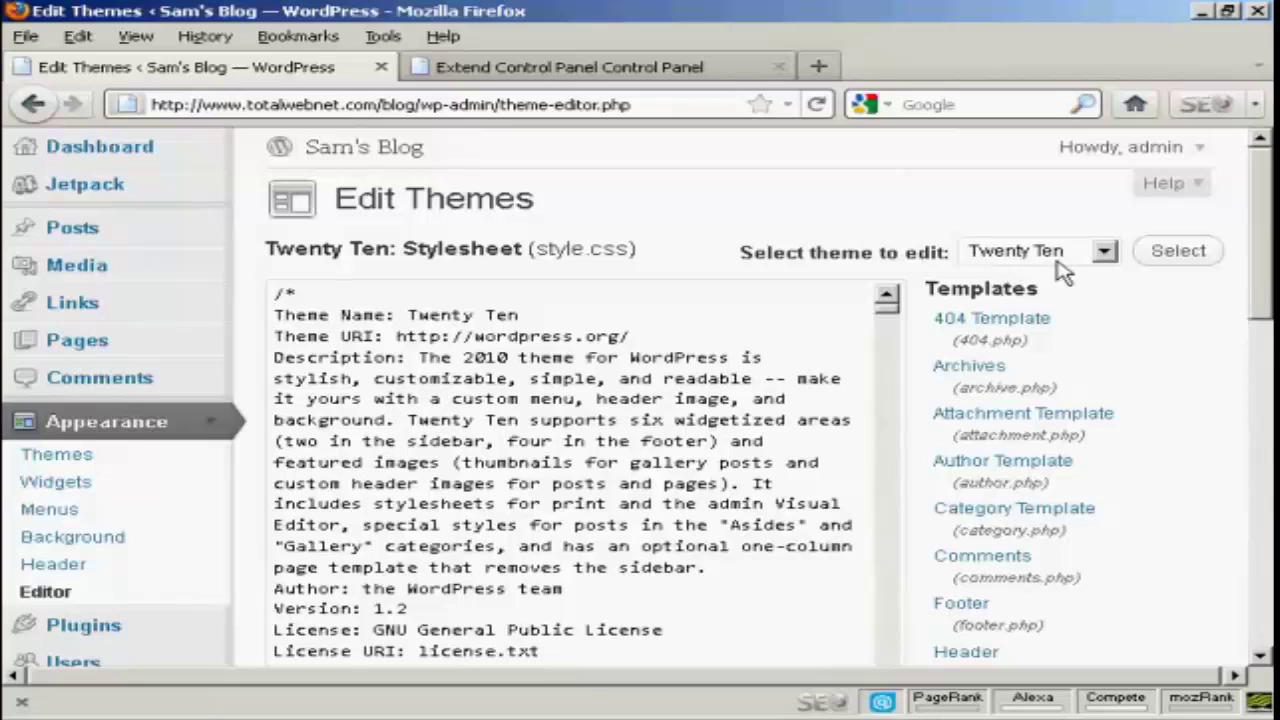
click(1106, 254)
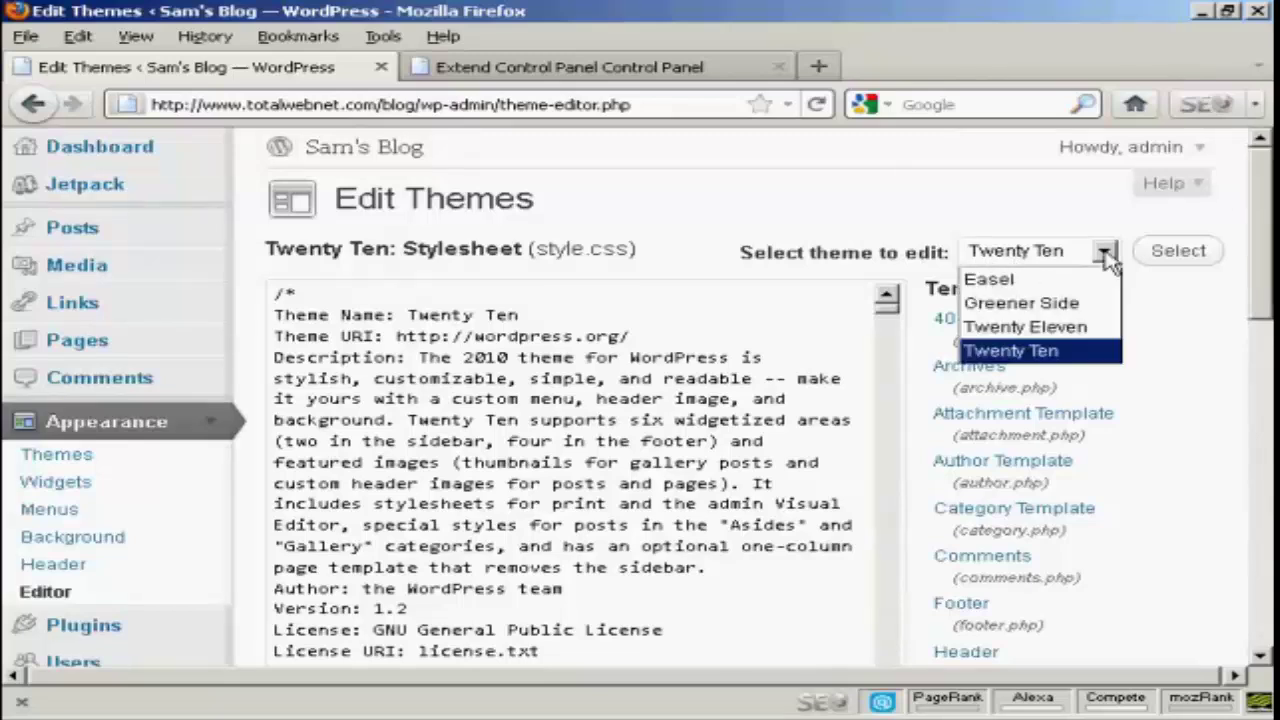
click(1108, 258)
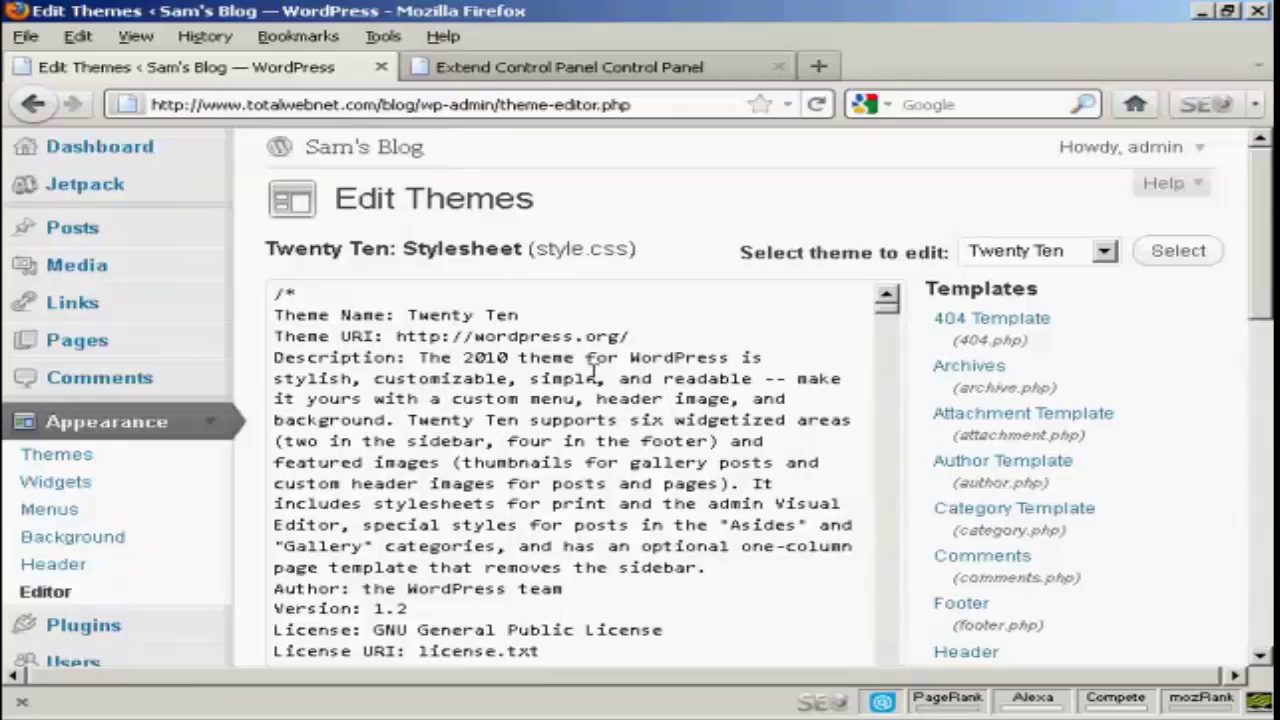
Step: Select all of the Twenty Ten stylesheet text and copy it
click(274, 293)
right_click(318, 332)
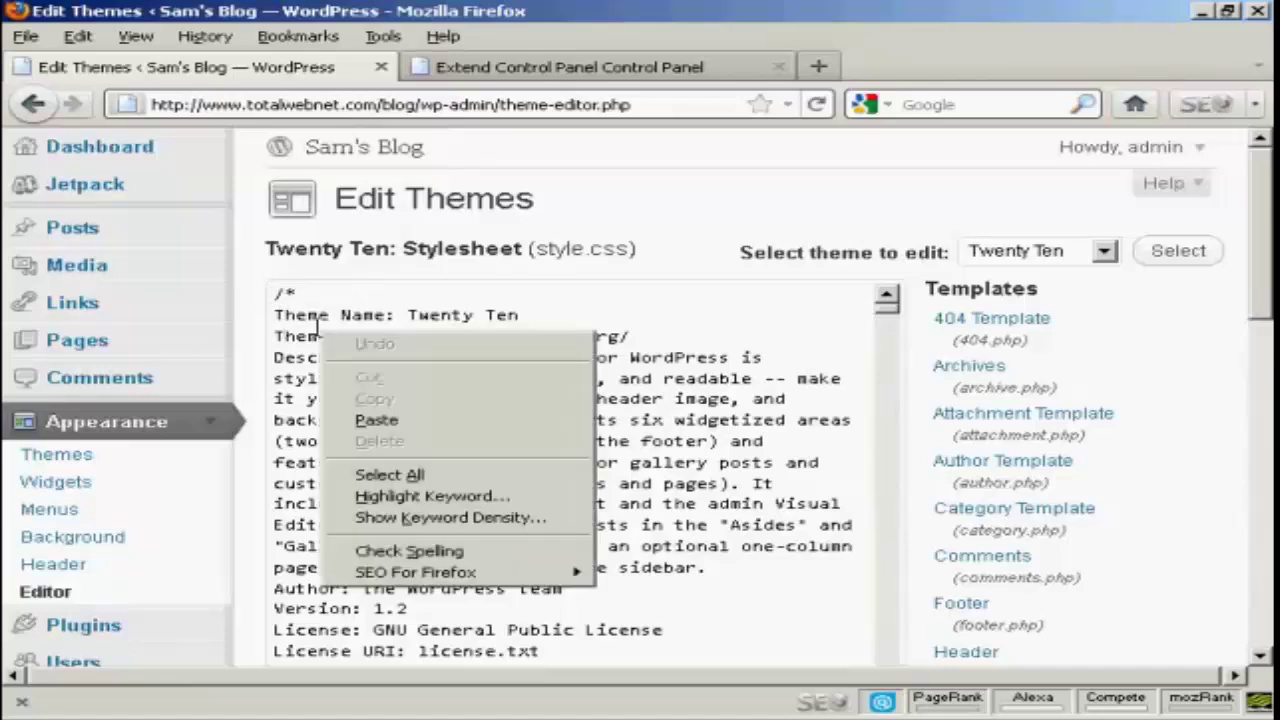
click(400, 476)
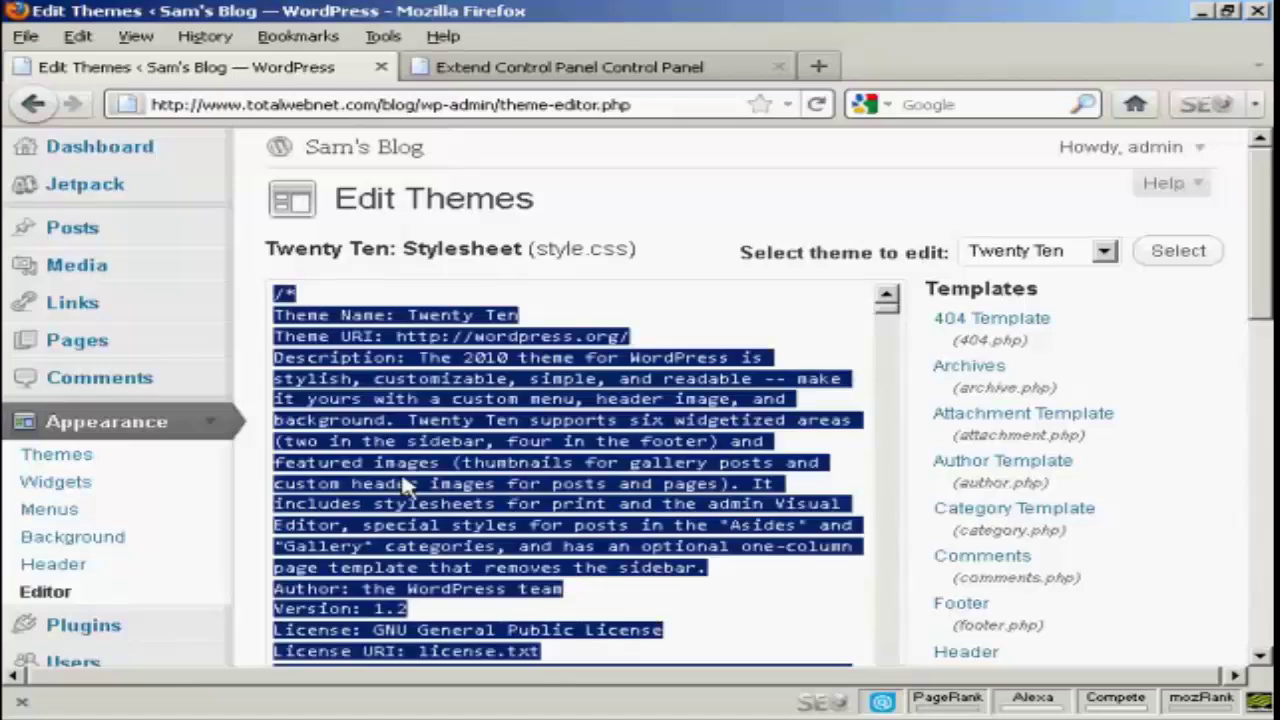
right_click(480, 440)
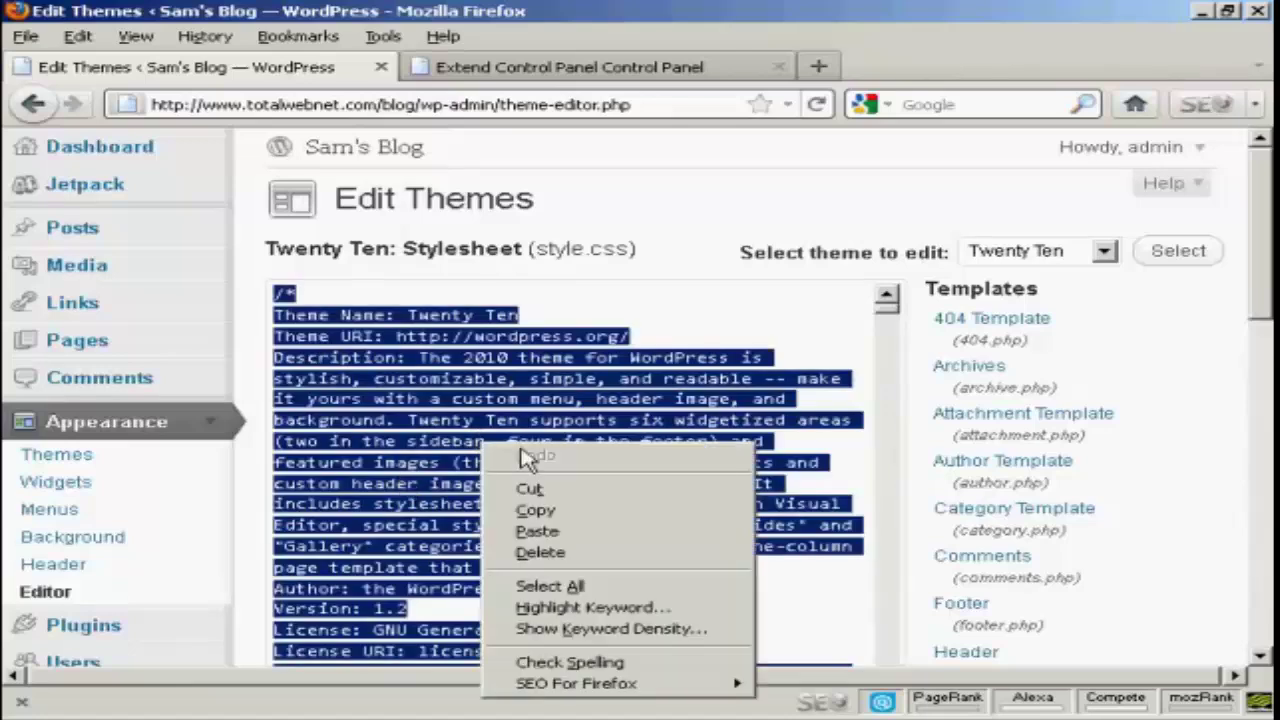
click(540, 510)
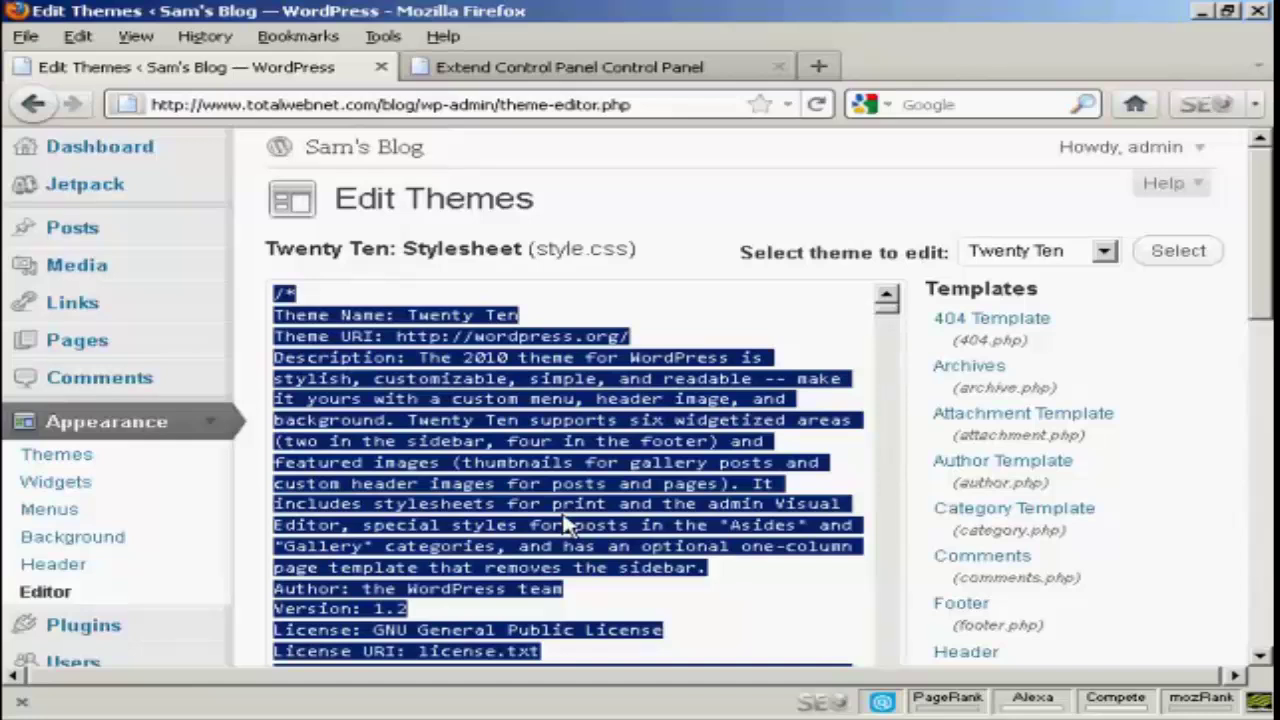
Step: Paste the copied stylesheet into a new Notepad document
key(ctrl+c)
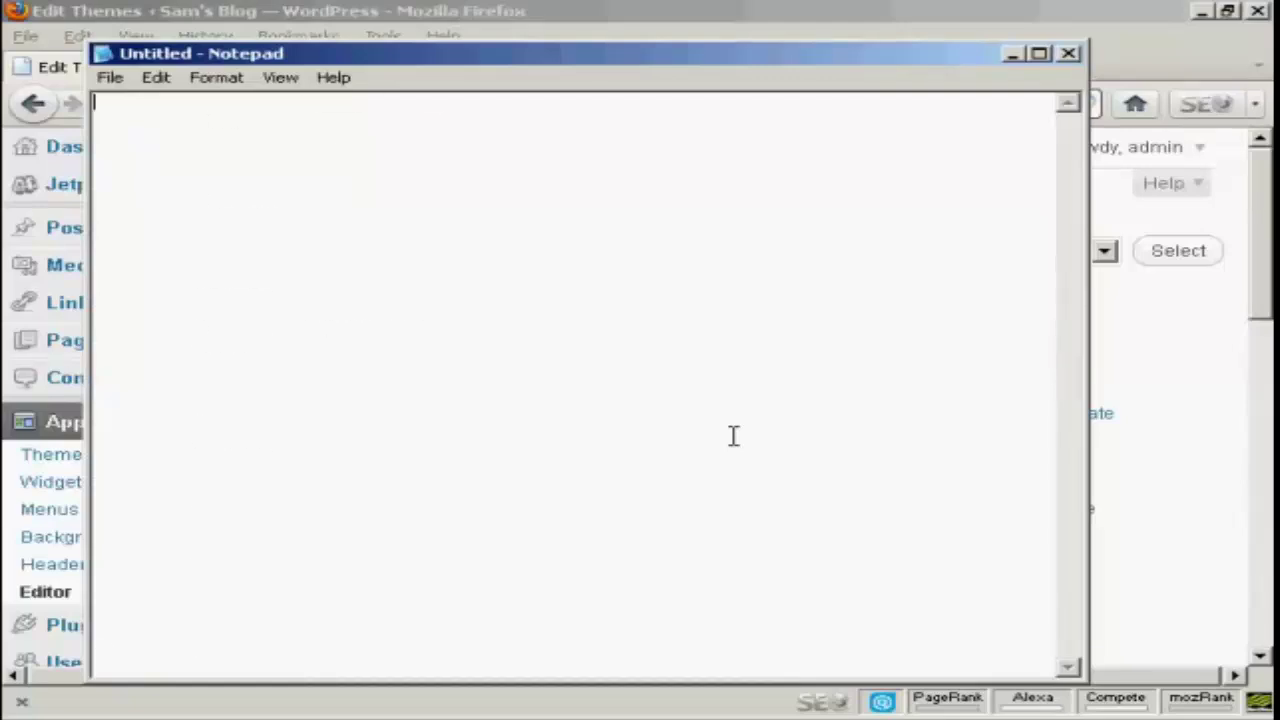
key(ctrl+v)
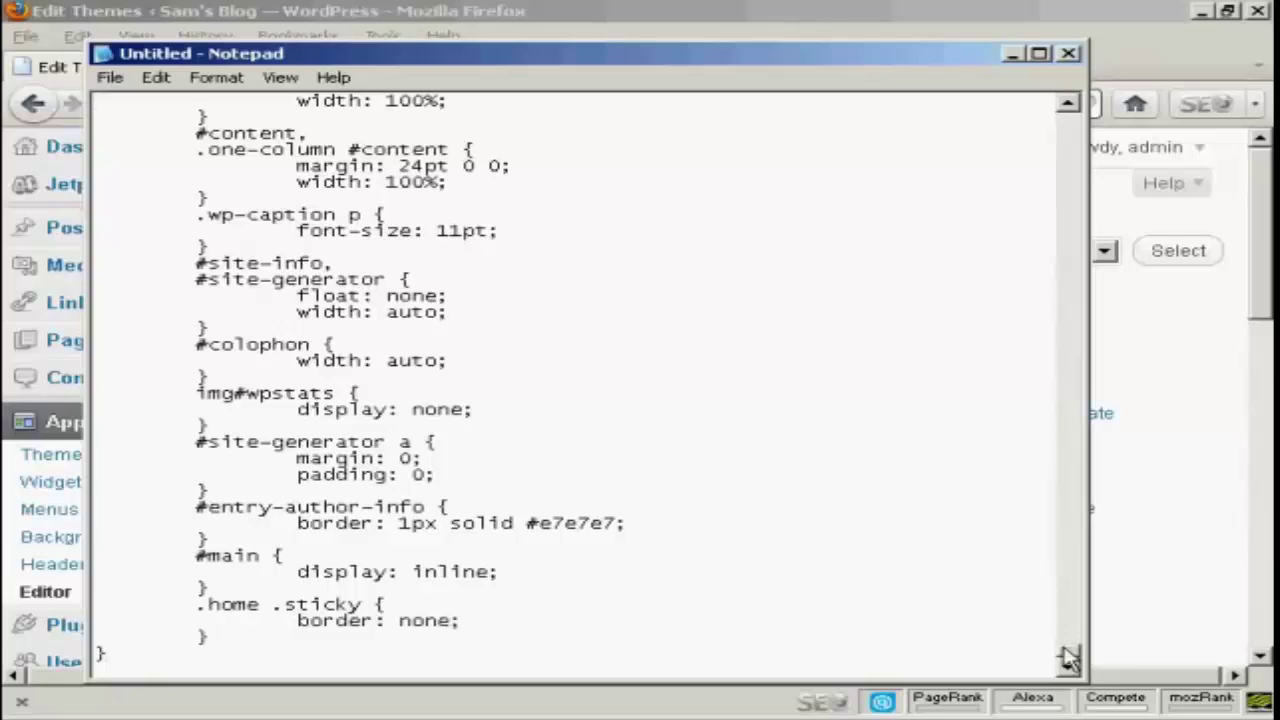
scroll(1068, 657, up, 3)
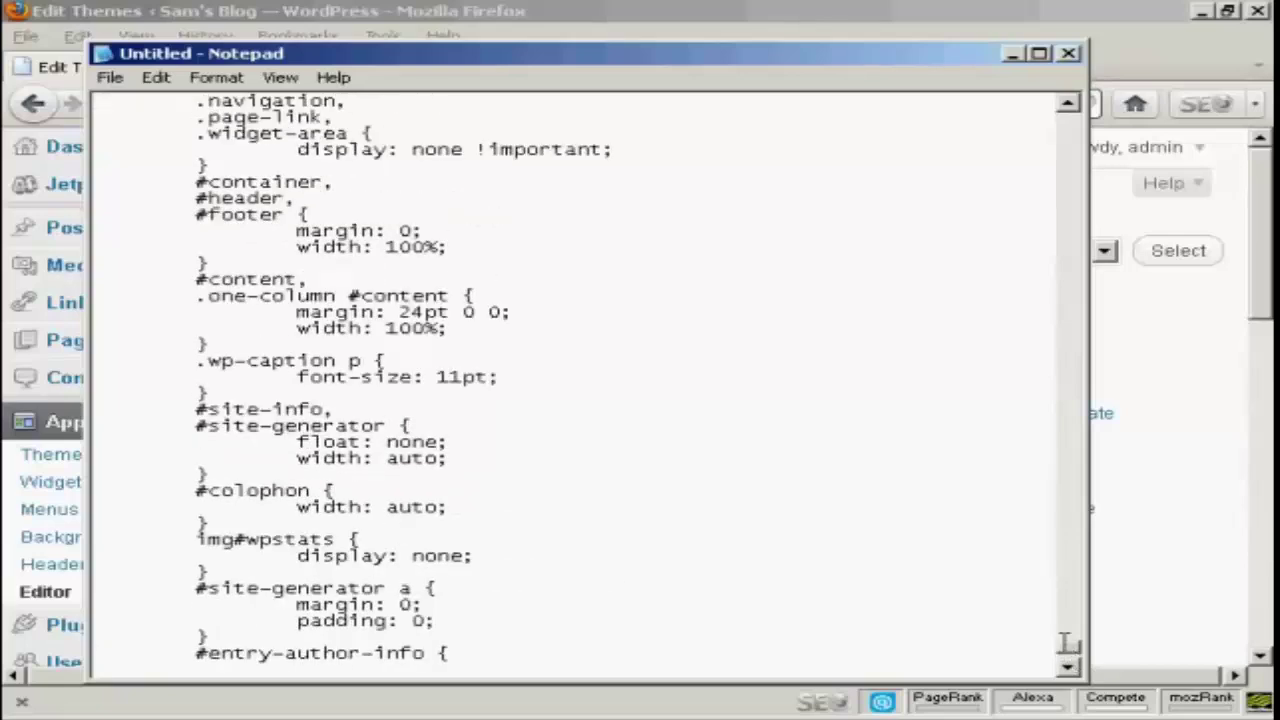
Step: Save the backup to the Desktop as stylecss.txt and close Notepad
click(110, 79)
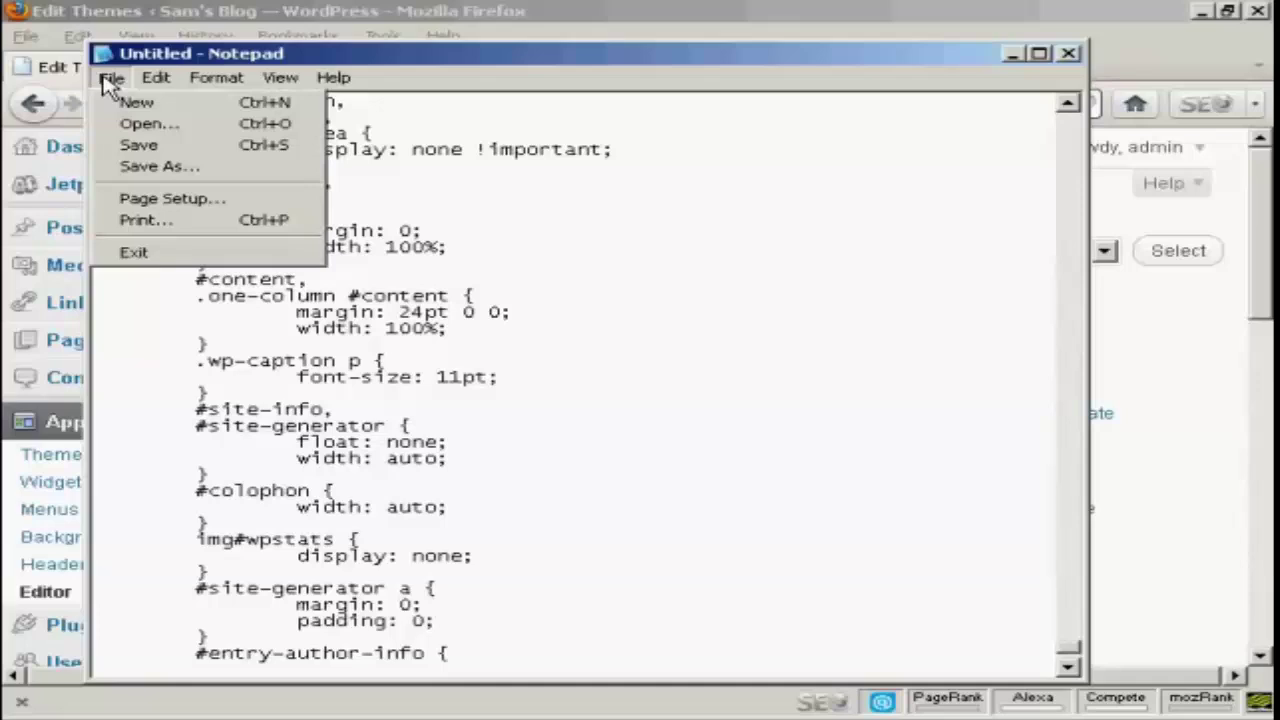
click(140, 145)
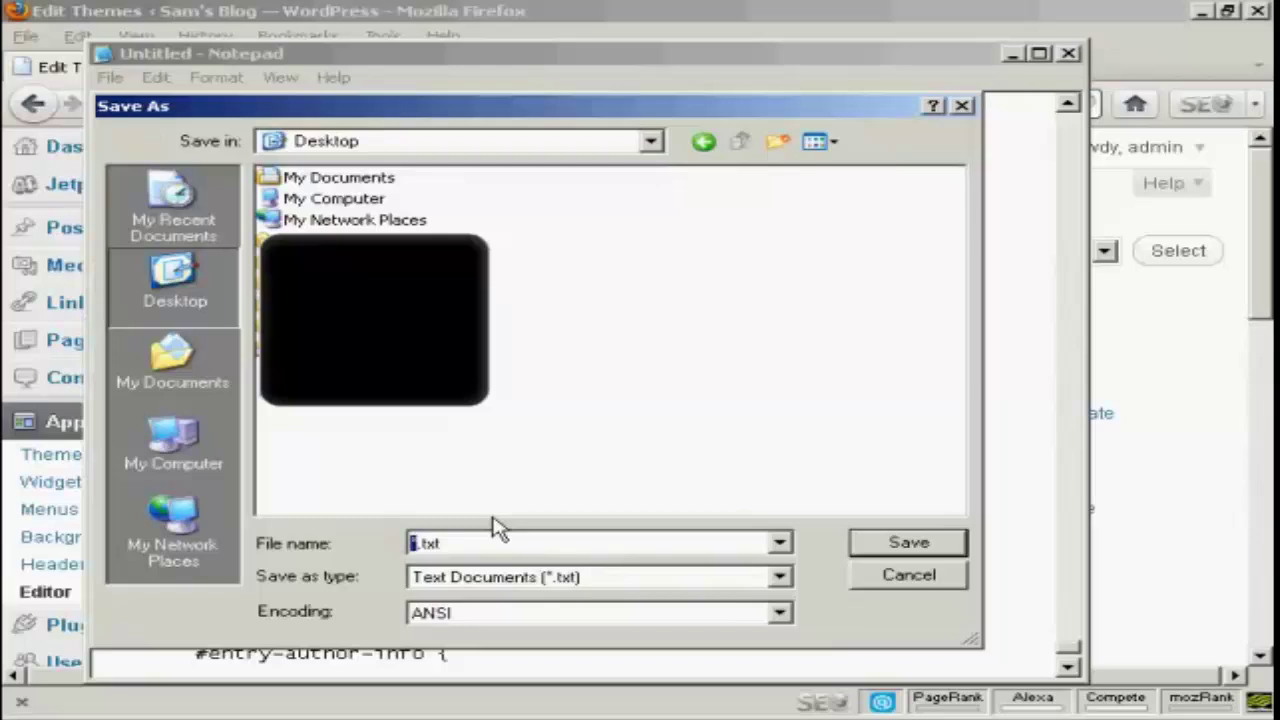
text(sty)
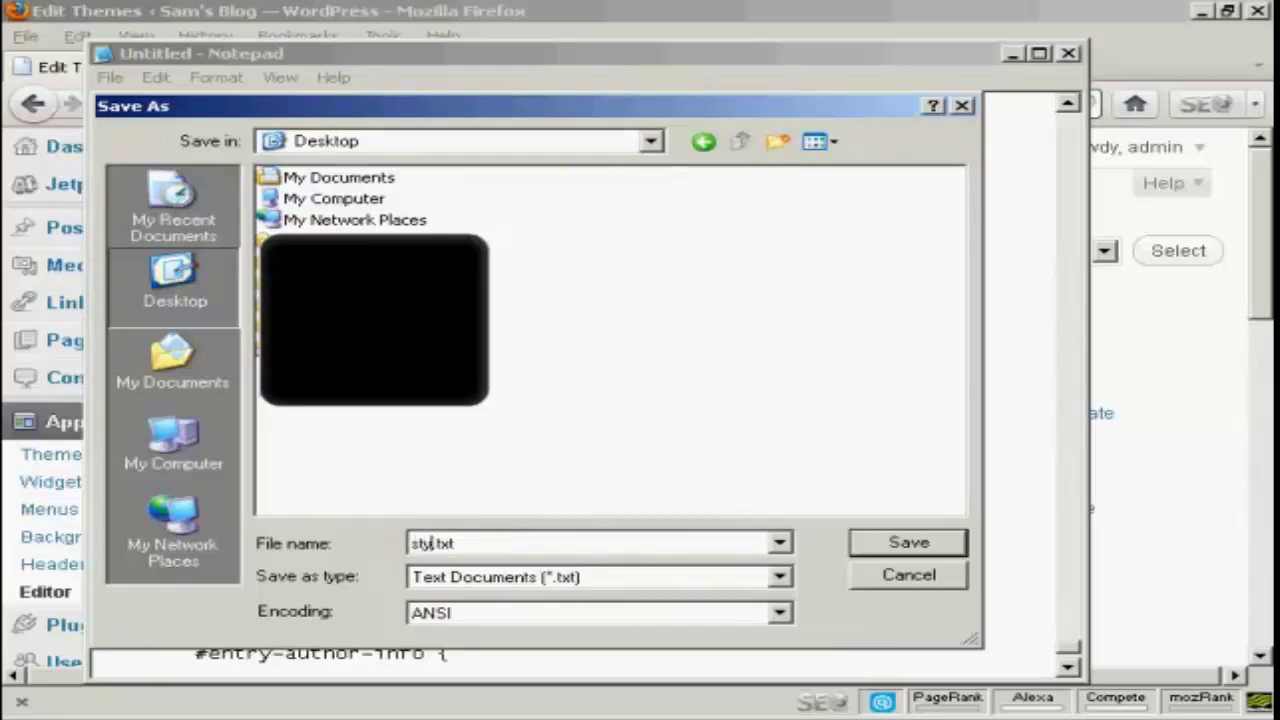
text(lec)
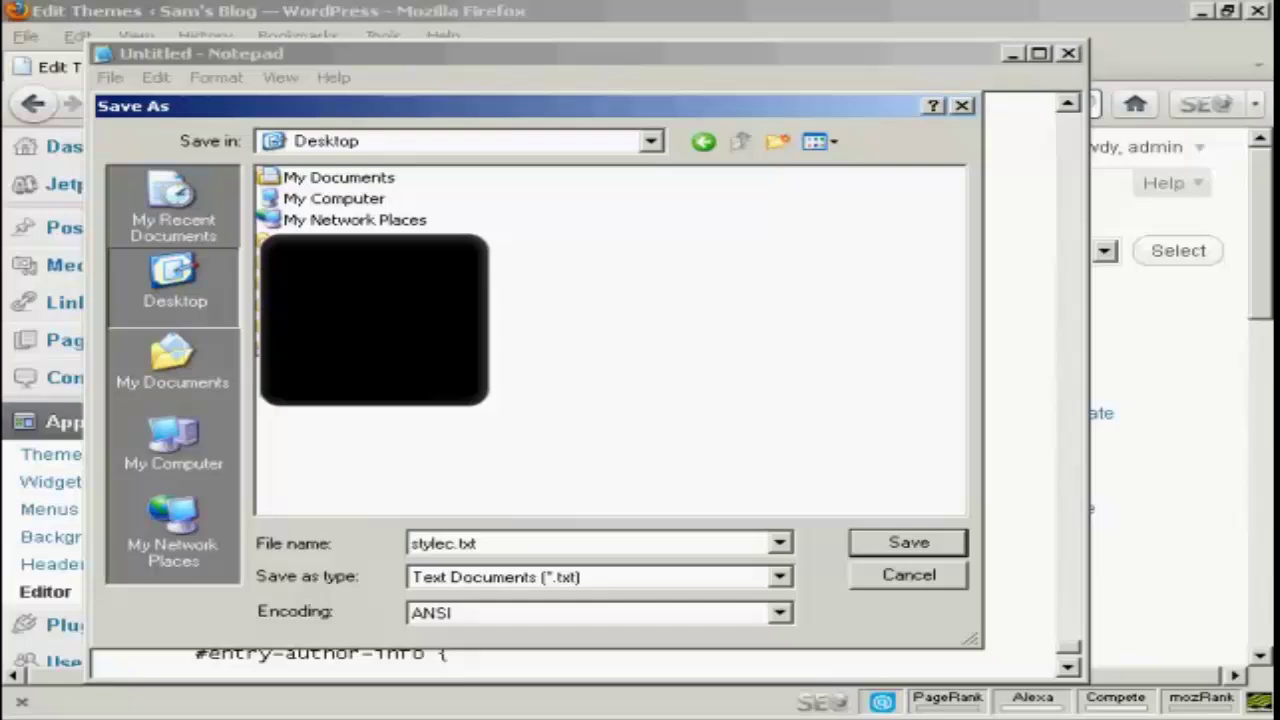
text(ss)
click(895, 543)
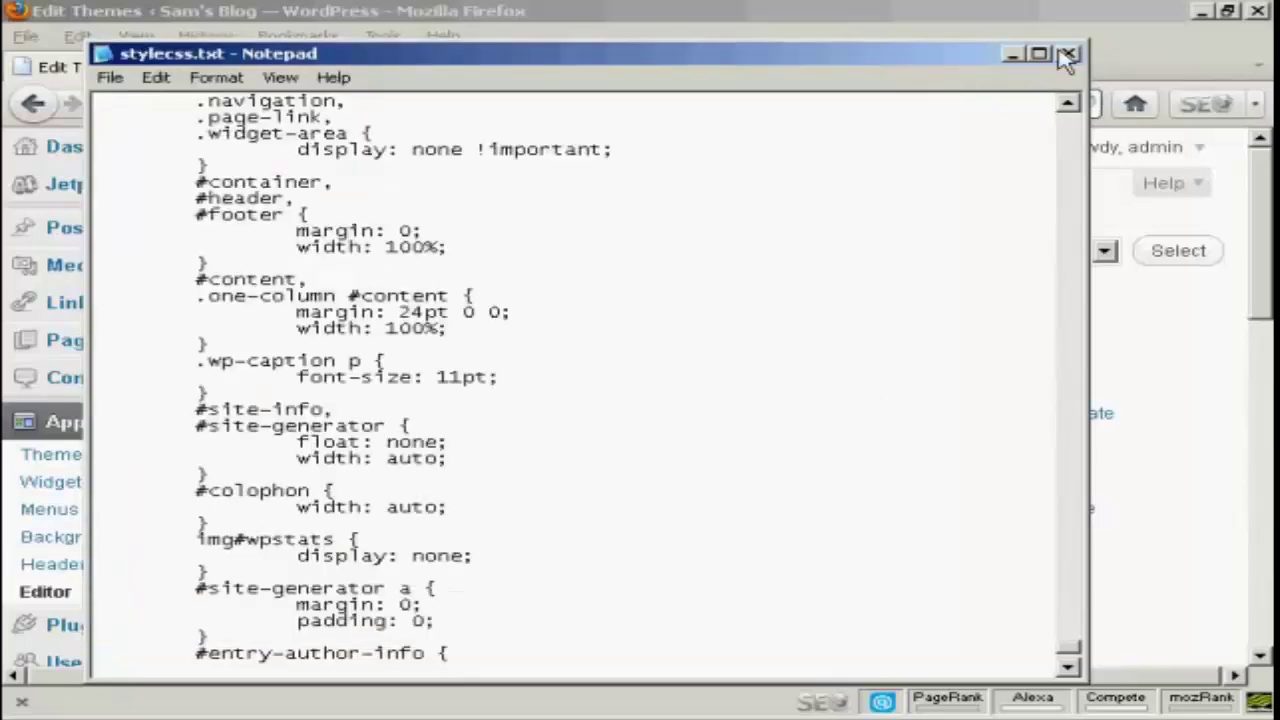
click(1069, 53)
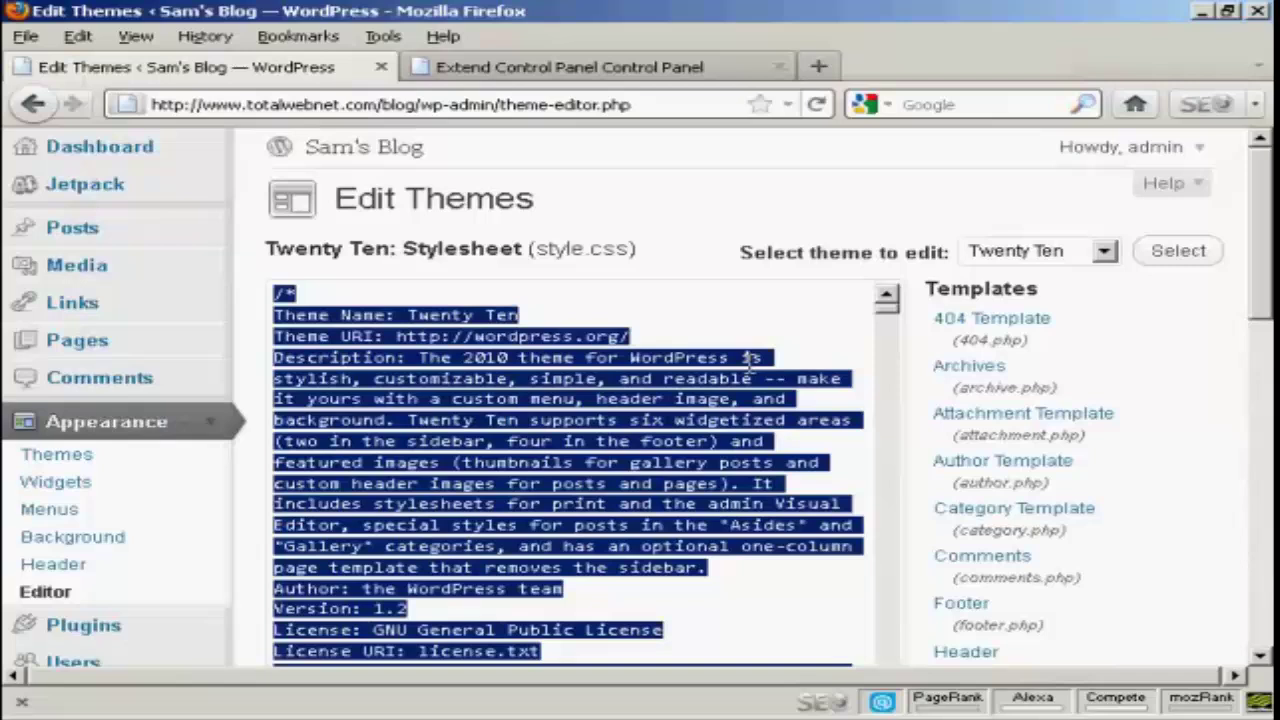
click(748, 362)
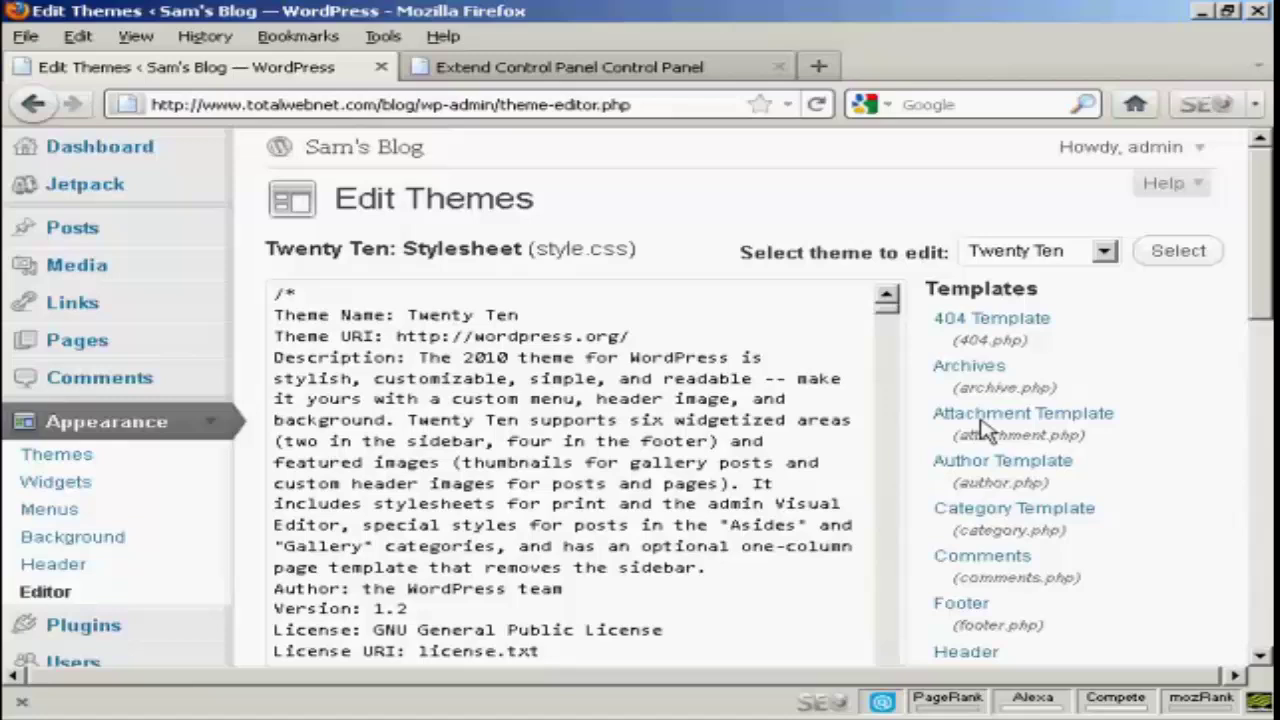
drag(1262, 284, 1265, 312)
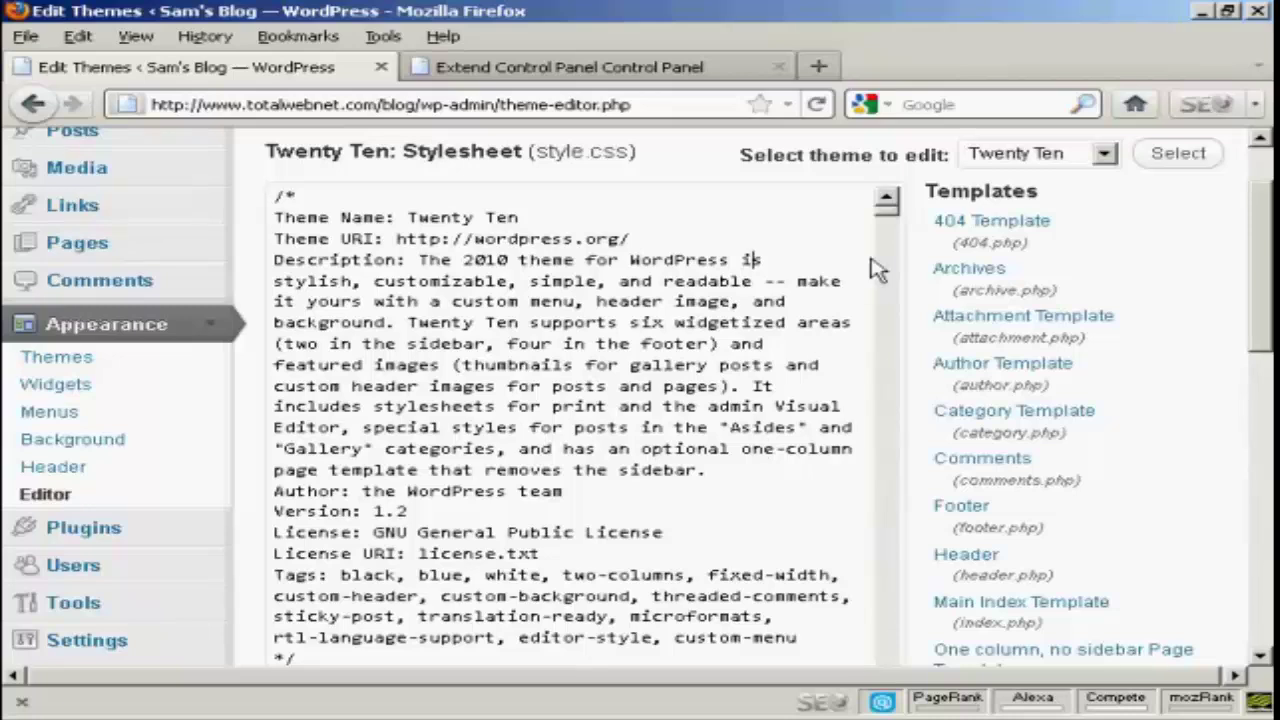
mouse_move(886, 222)
mouse_down()
mouse_move(890, 249)
mouse_move(886, 200)
mouse_up()
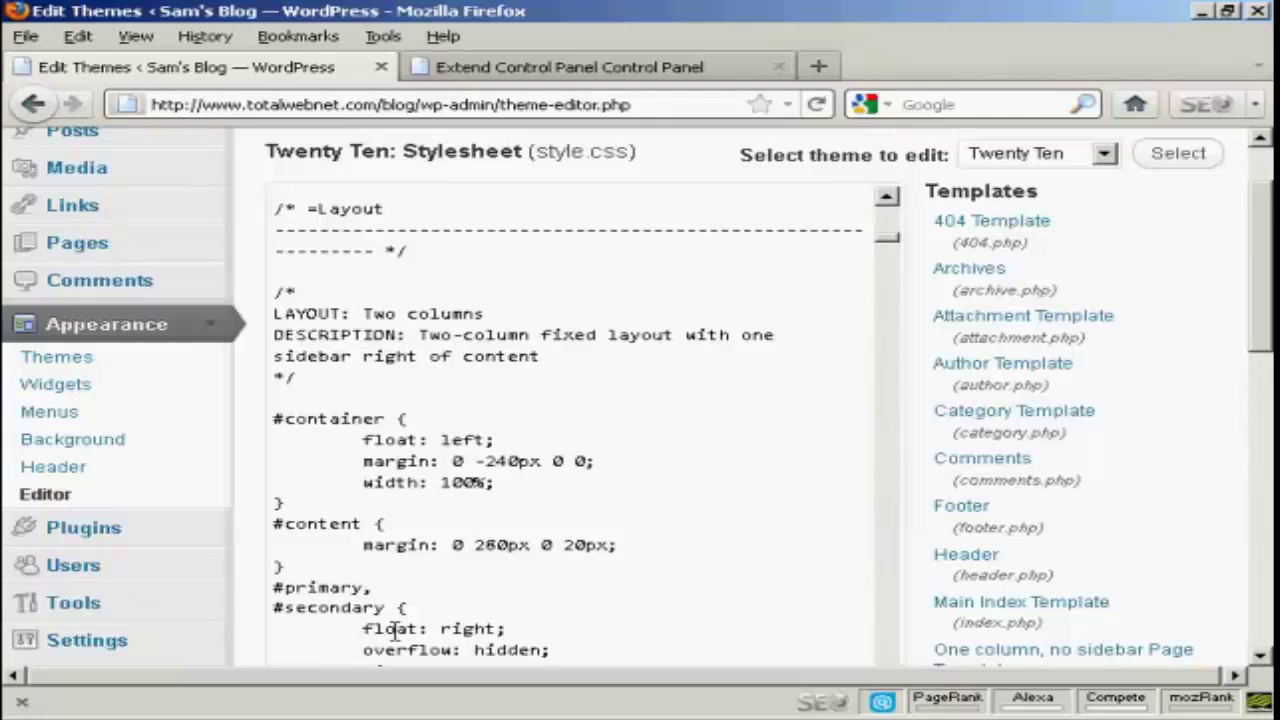
drag(897, 252, 899, 255)
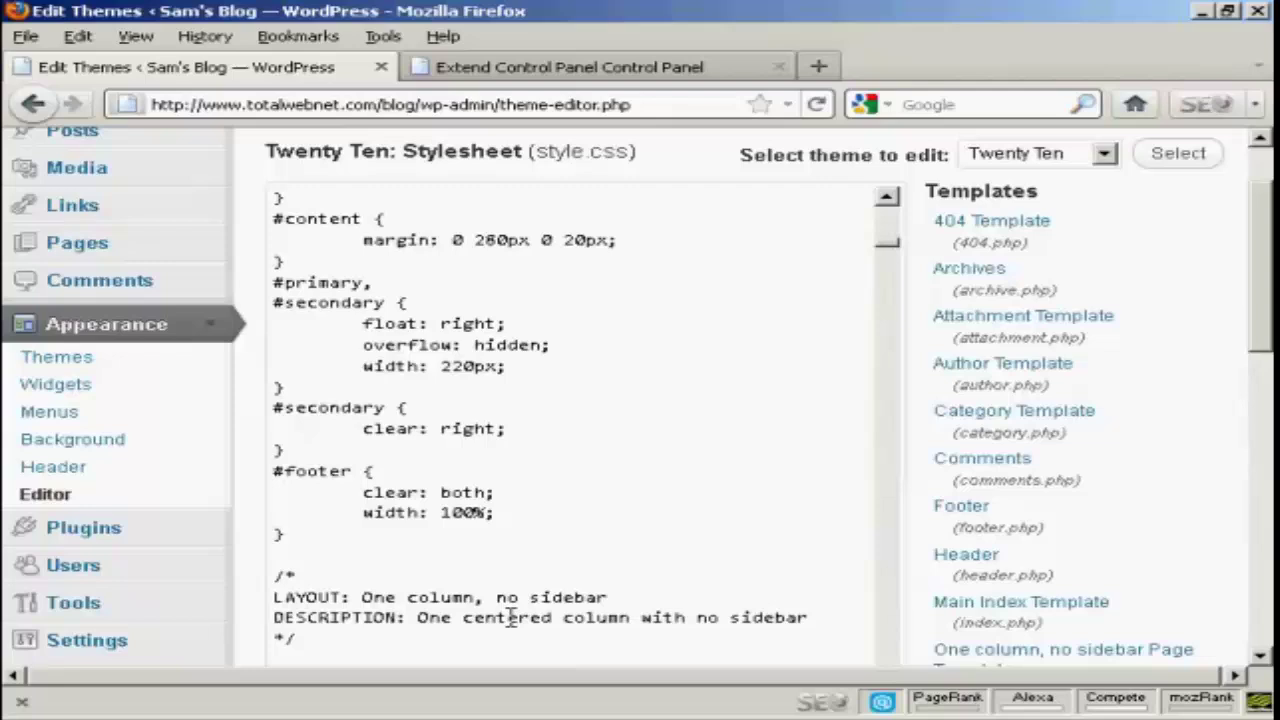
drag(886, 251, 889, 258)
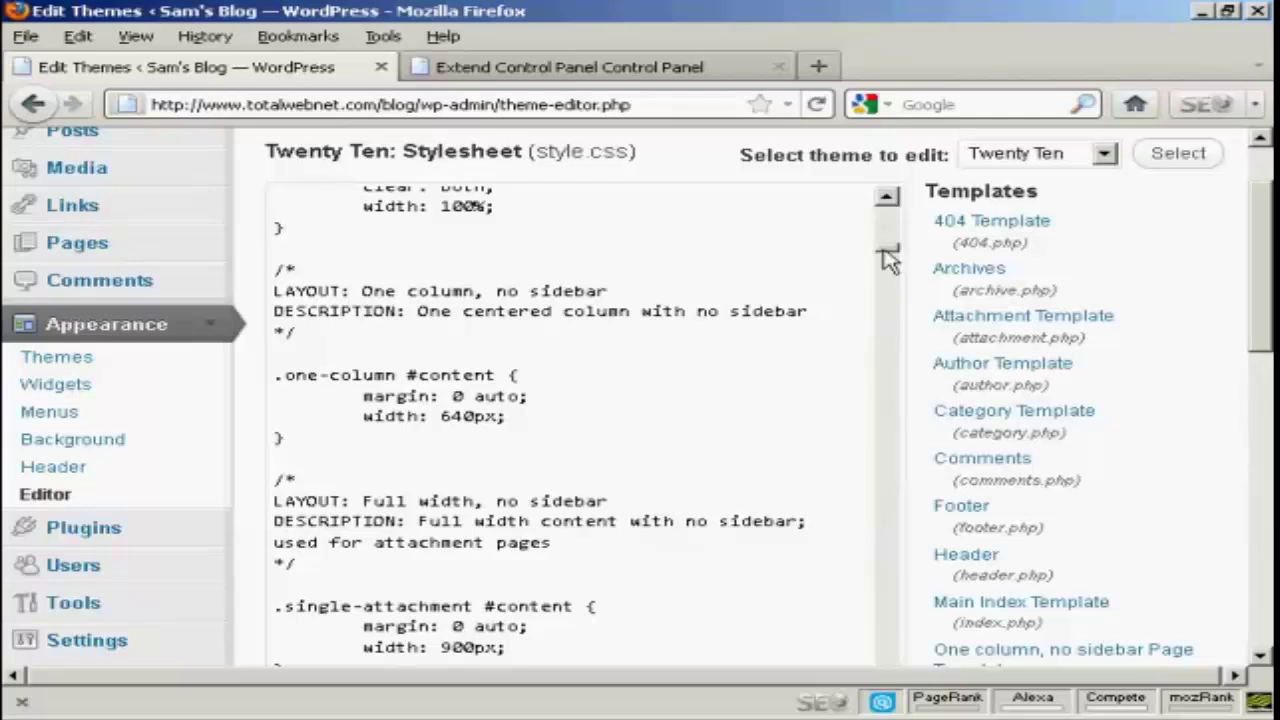
drag(886, 251, 887, 264)
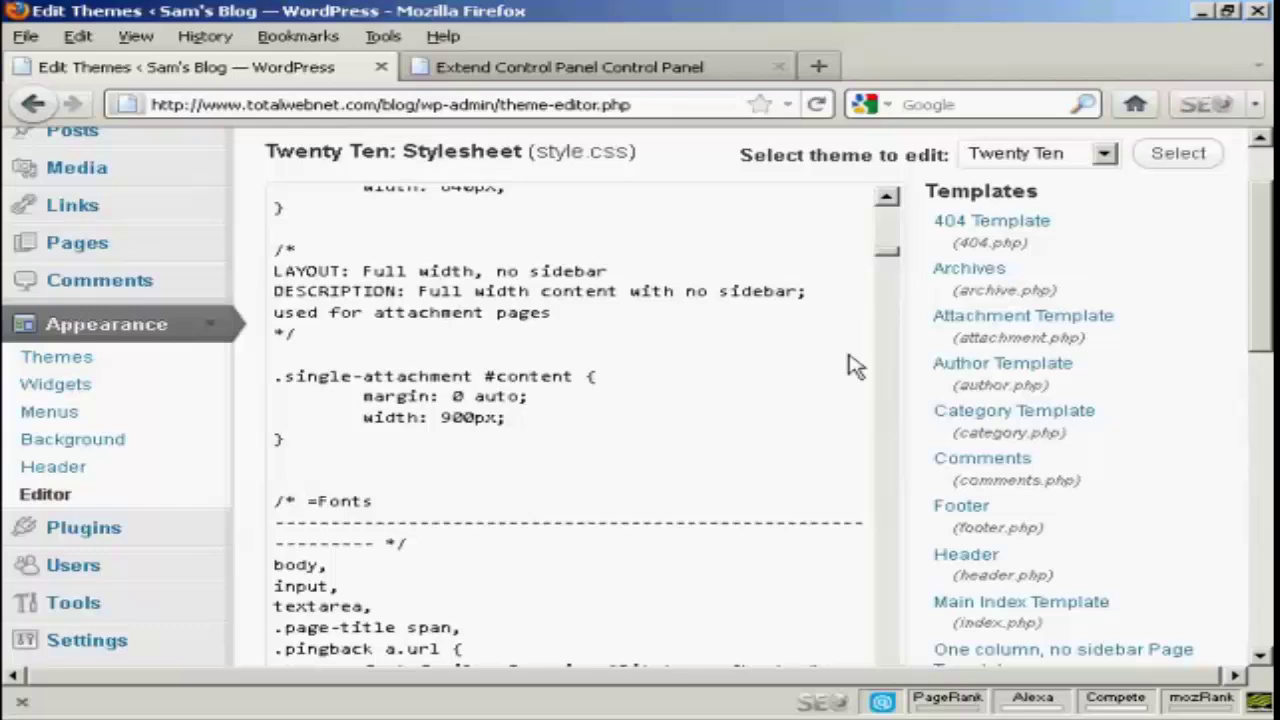
drag(896, 263, 896, 290)
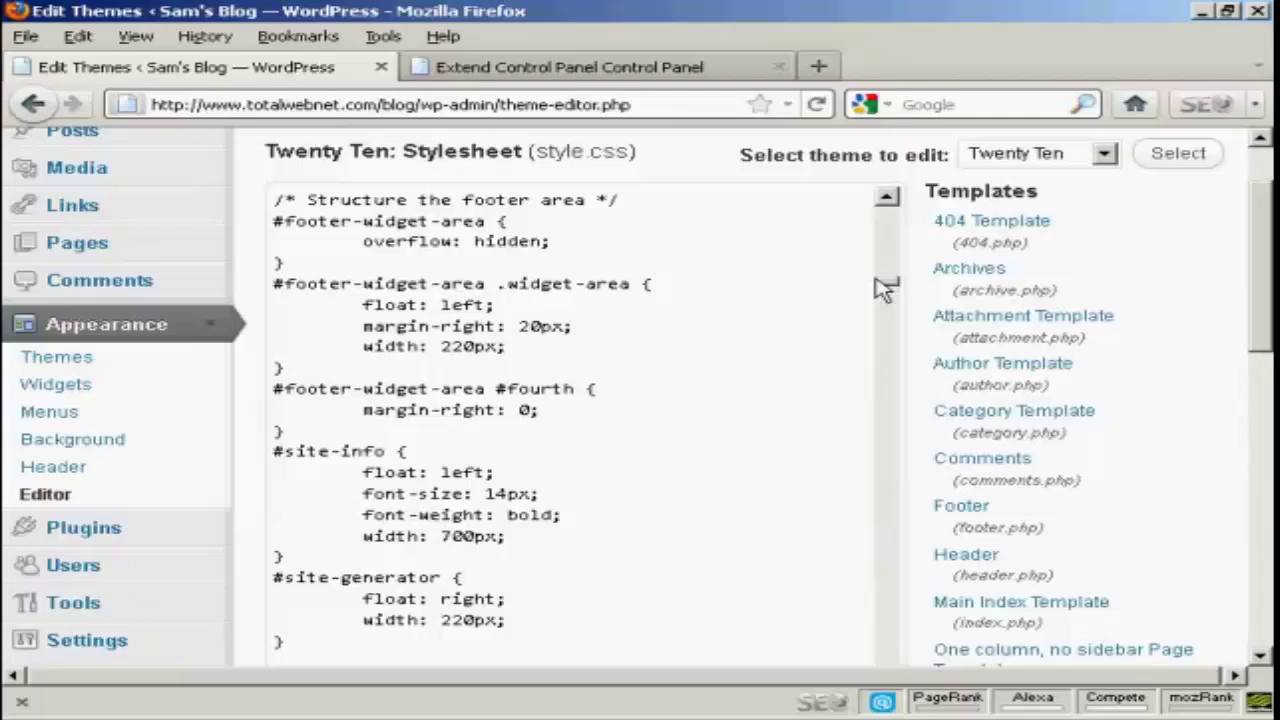
drag(886, 286, 892, 410)
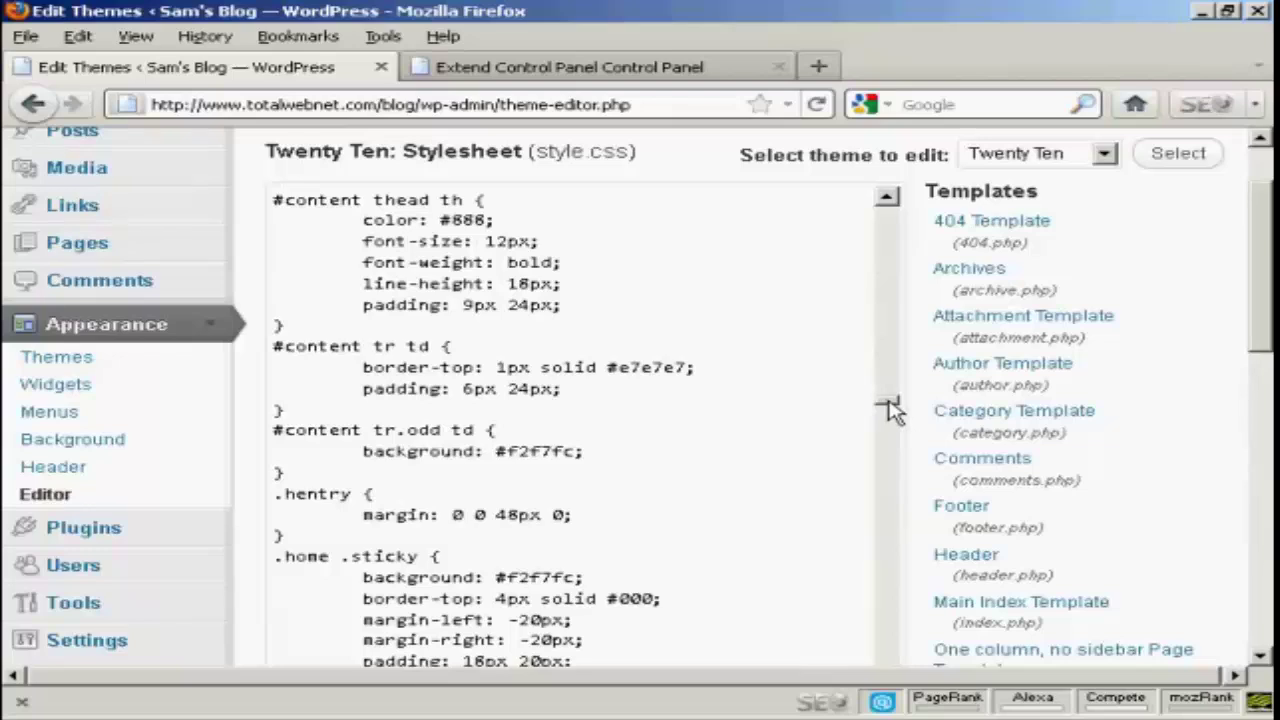
scroll(893, 410, down, 5)
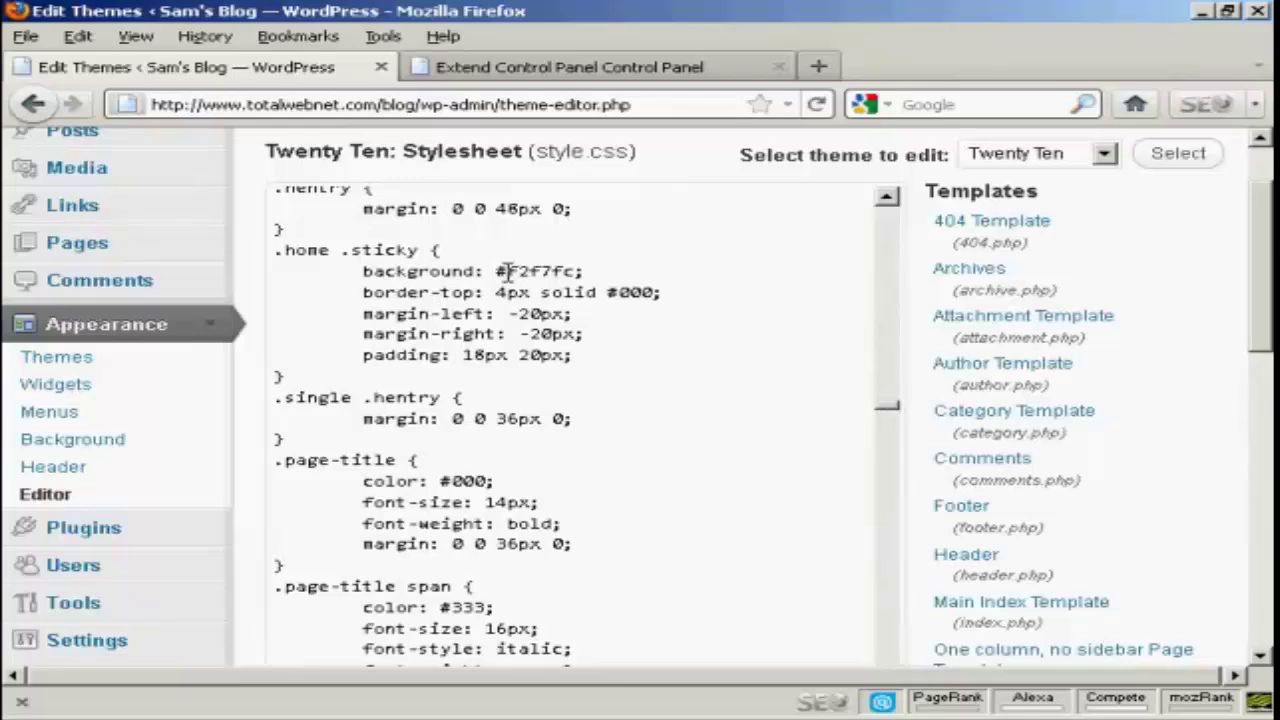
Step: Set .home .sticky margin-left to -10px and margin-right to -30px, then update the file
drag(507, 271, 577, 270)
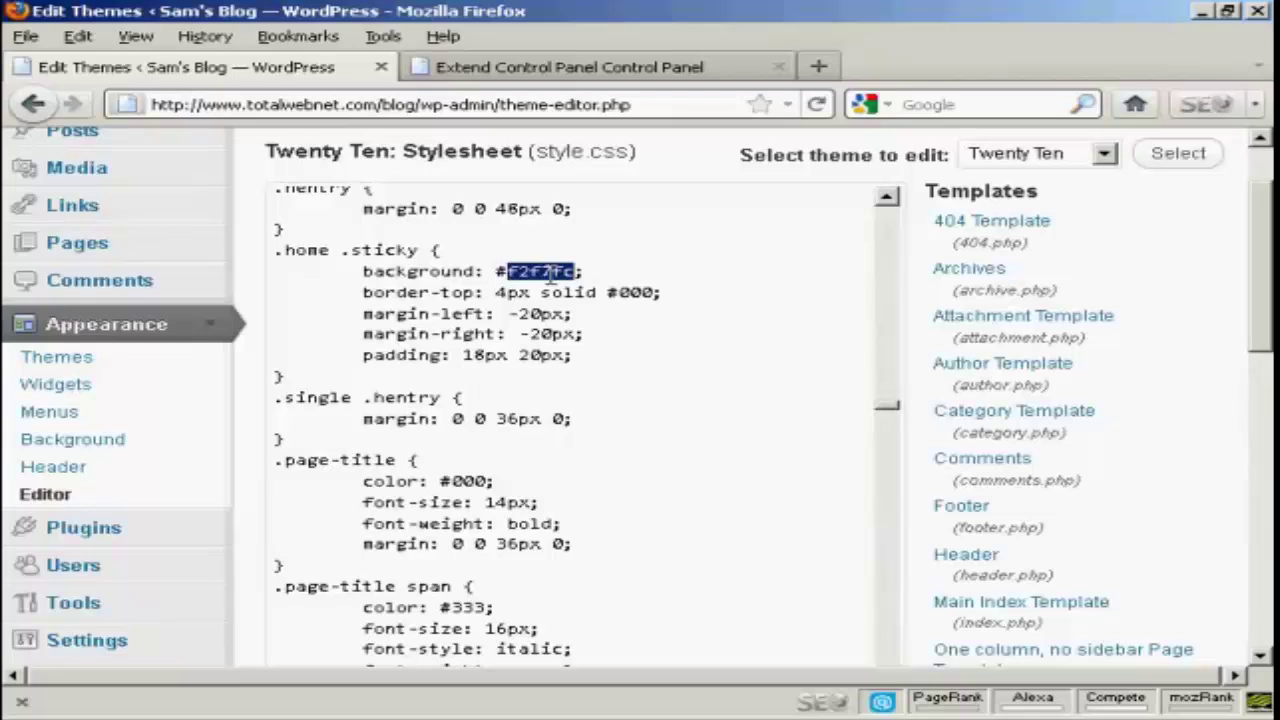
click(550, 271)
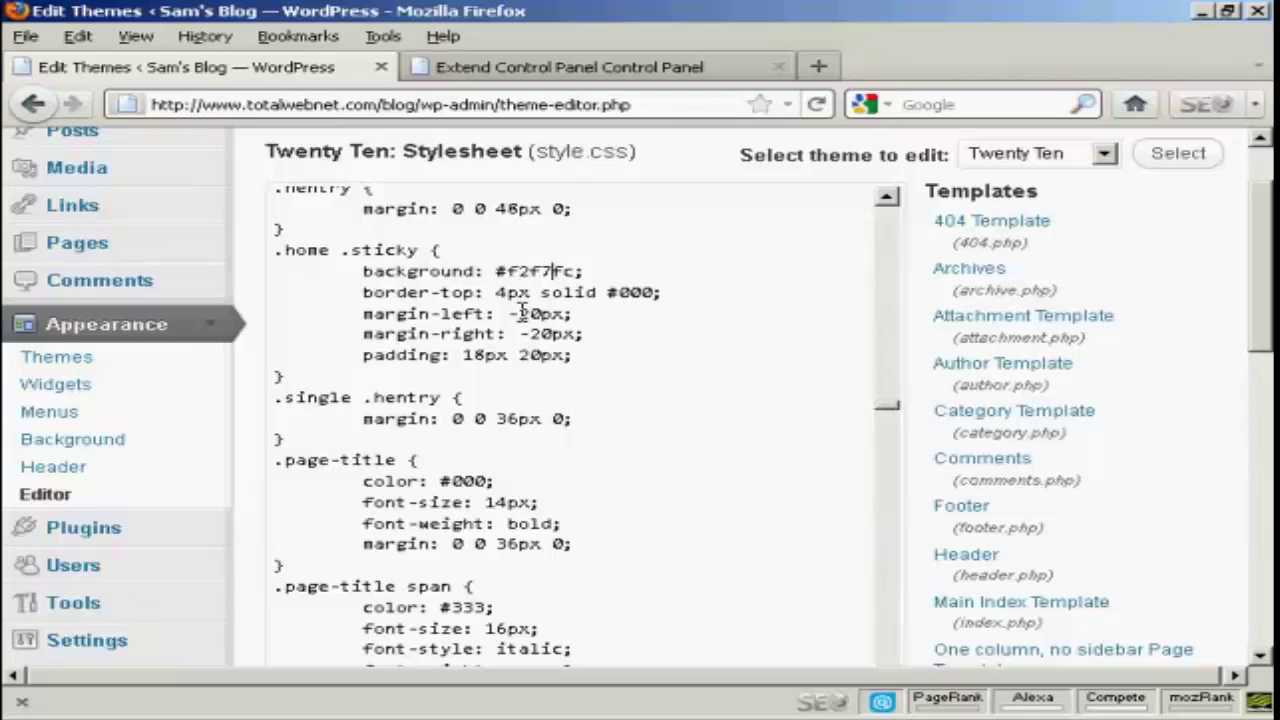
drag(517, 313, 527, 313)
text(1)
drag(527, 334, 539, 334)
text(3)
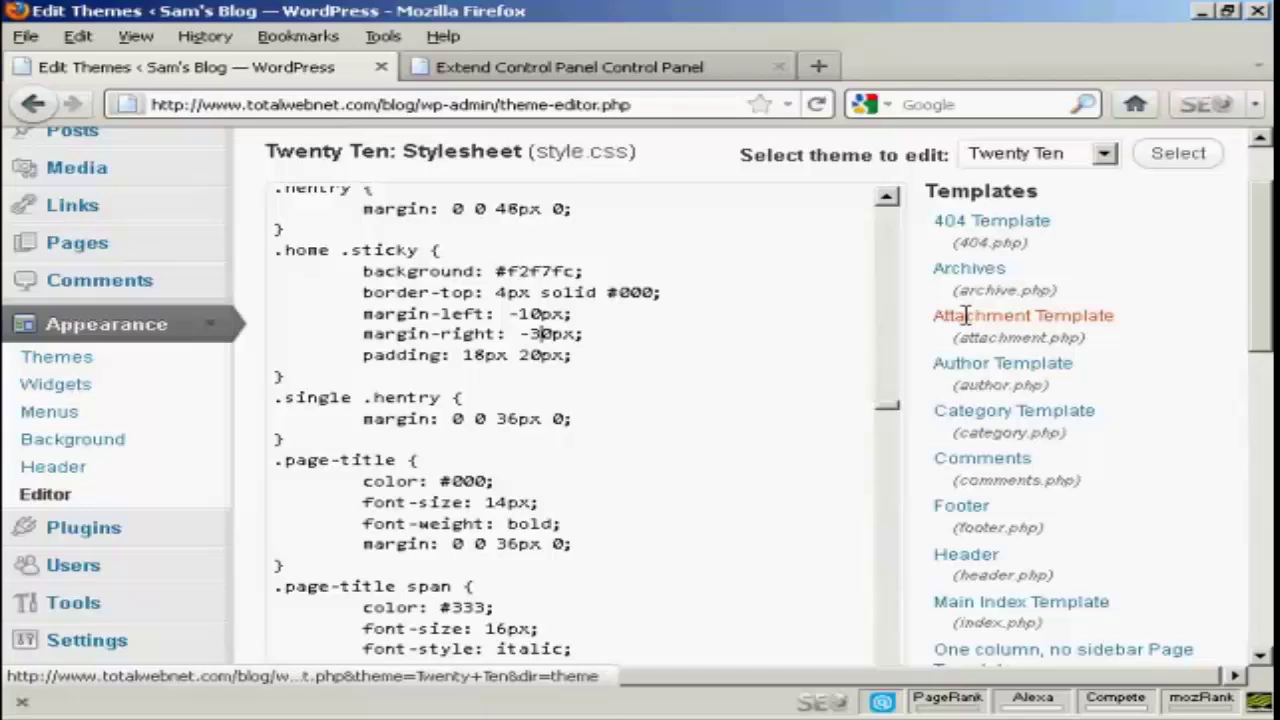
mouse_move(1268, 268)
mouse_down()
mouse_move(1268, 420)
mouse_move(1251, 400)
mouse_up()
click(370, 314)
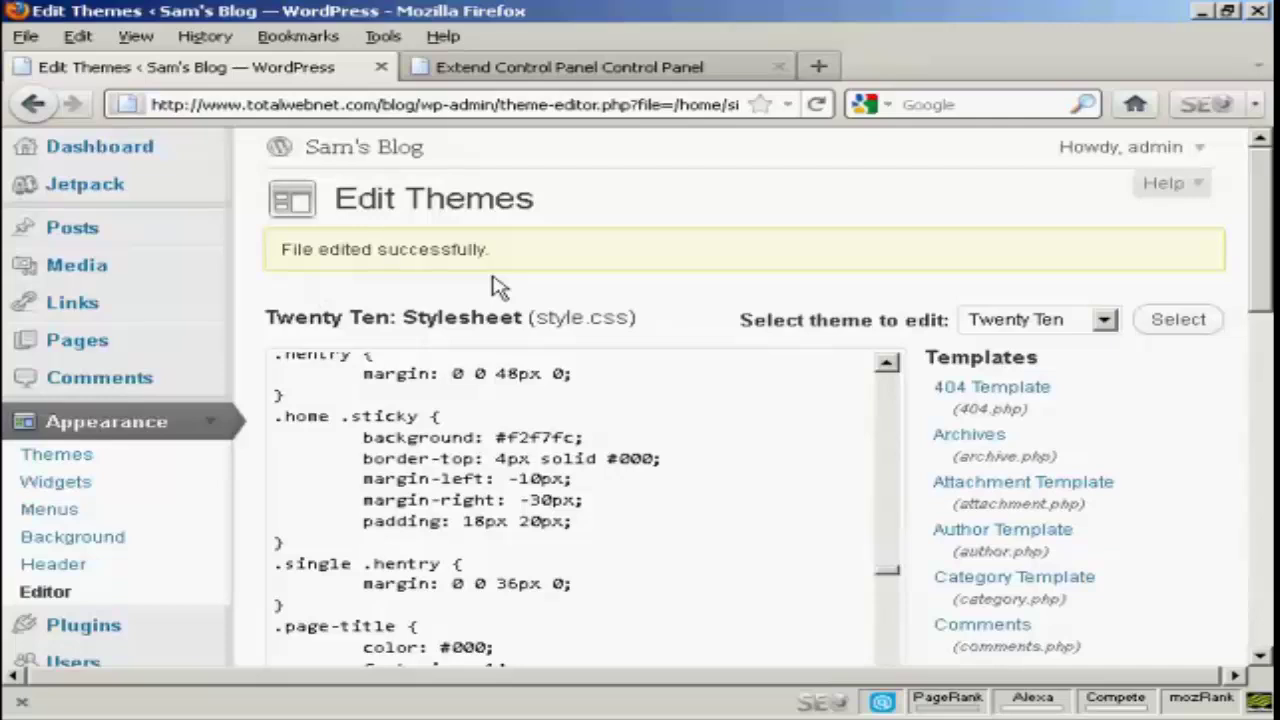
Step: Return to the Extend Control Panel file manager listing style.css
click(608, 70)
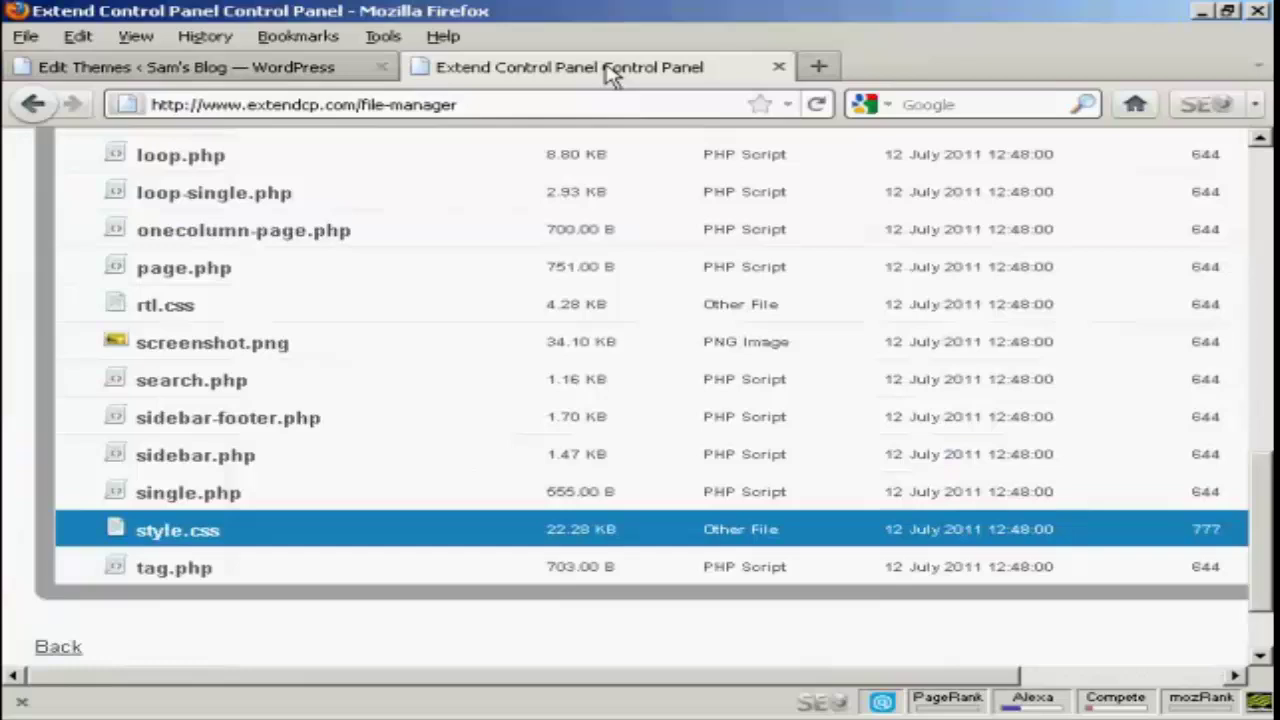